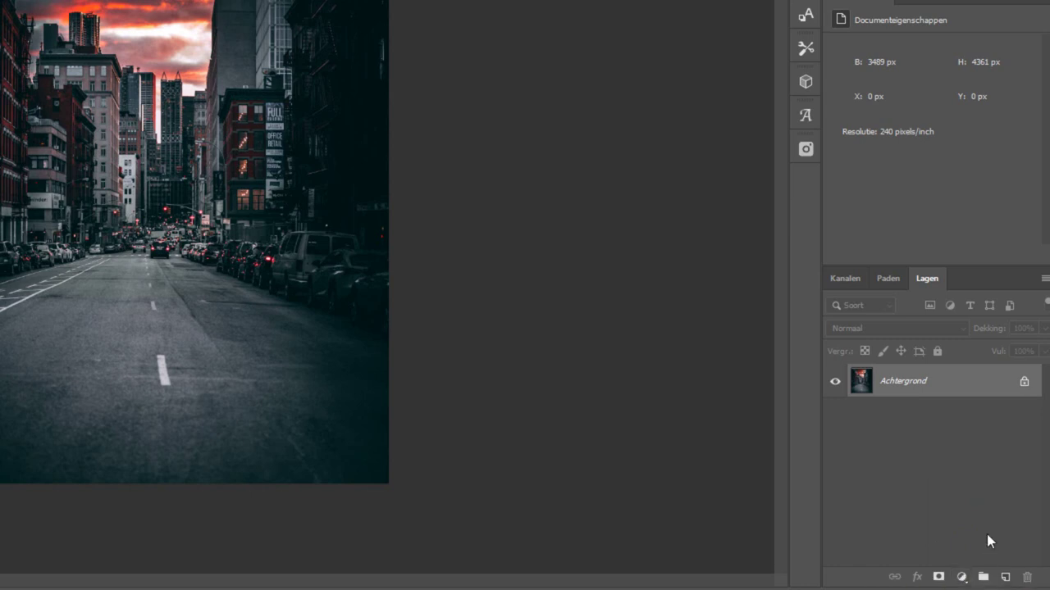
Step: Add a Volle kleur solid fill layer in red be1c1c over the street photo
click(962, 578)
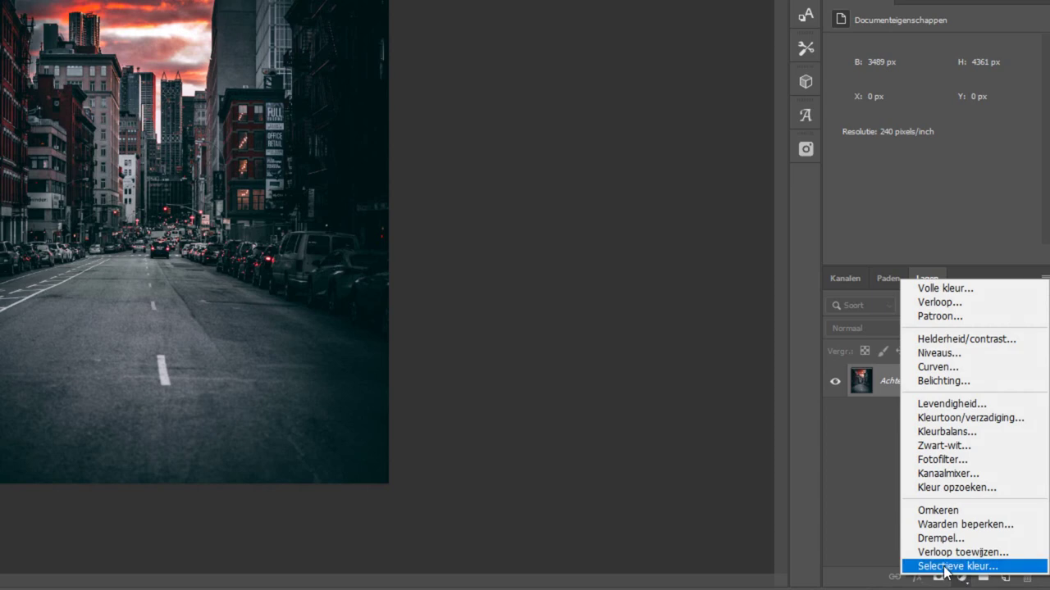
click(944, 289)
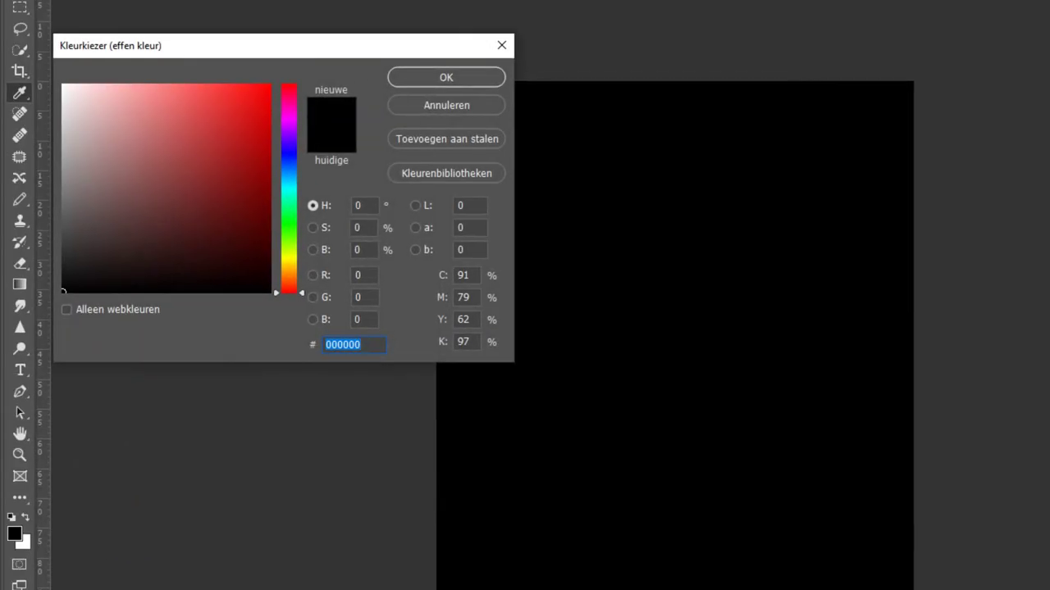
drag(284, 165, 288, 93)
click(240, 137)
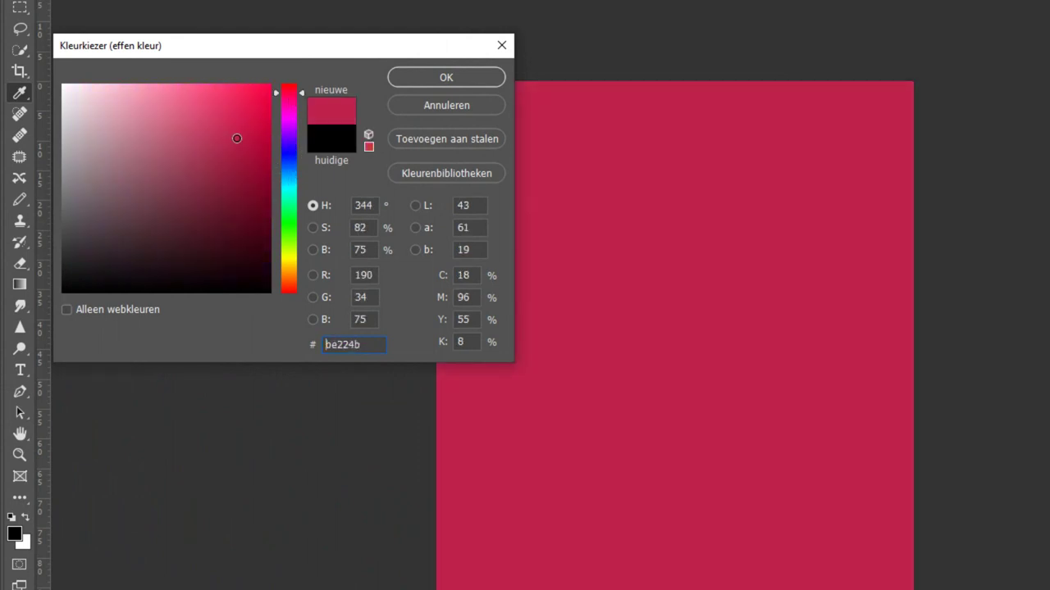
drag(302, 91, 305, 82)
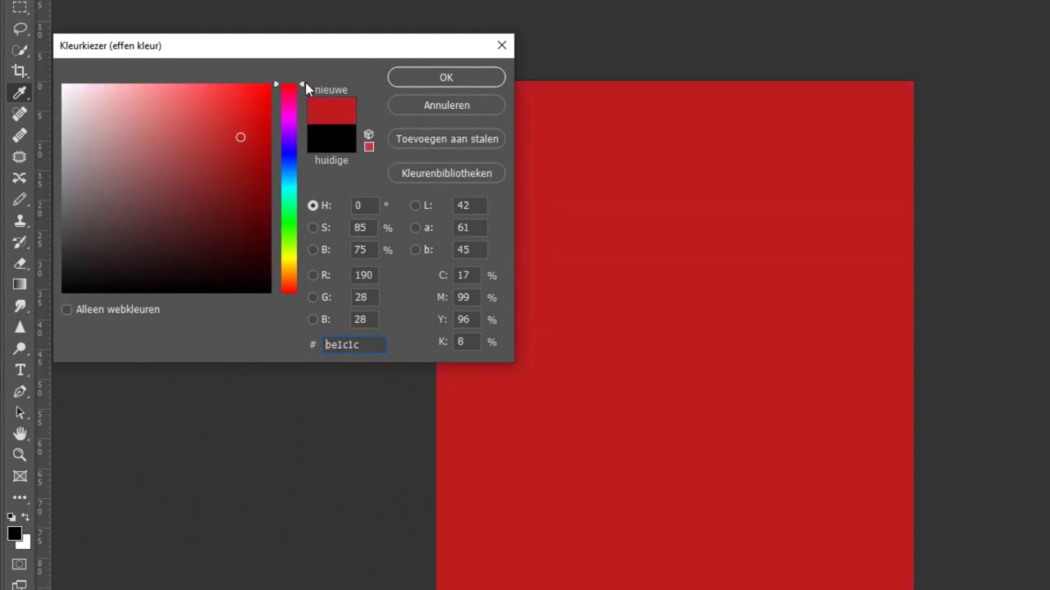
click(465, 77)
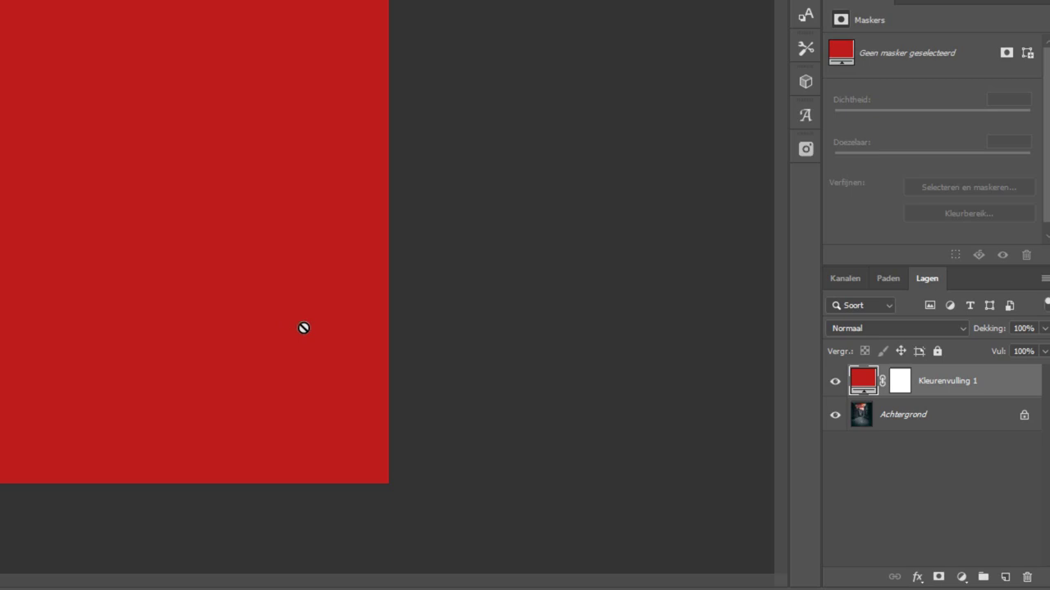
Step: Set Kleurenvulling 1's blend mode to Harde mix, then deselect the layer
click(912, 327)
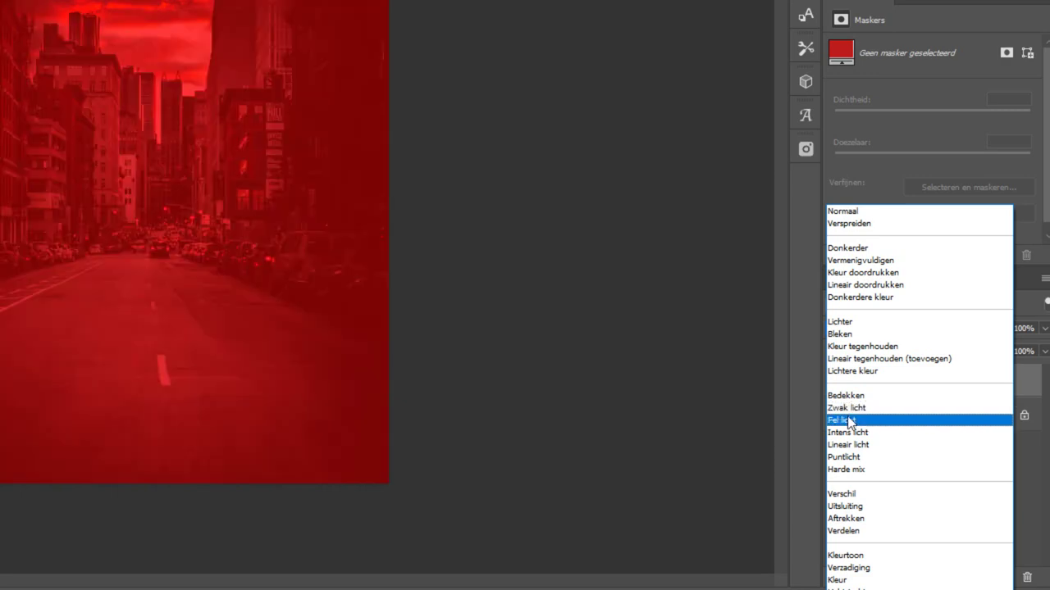
click(851, 469)
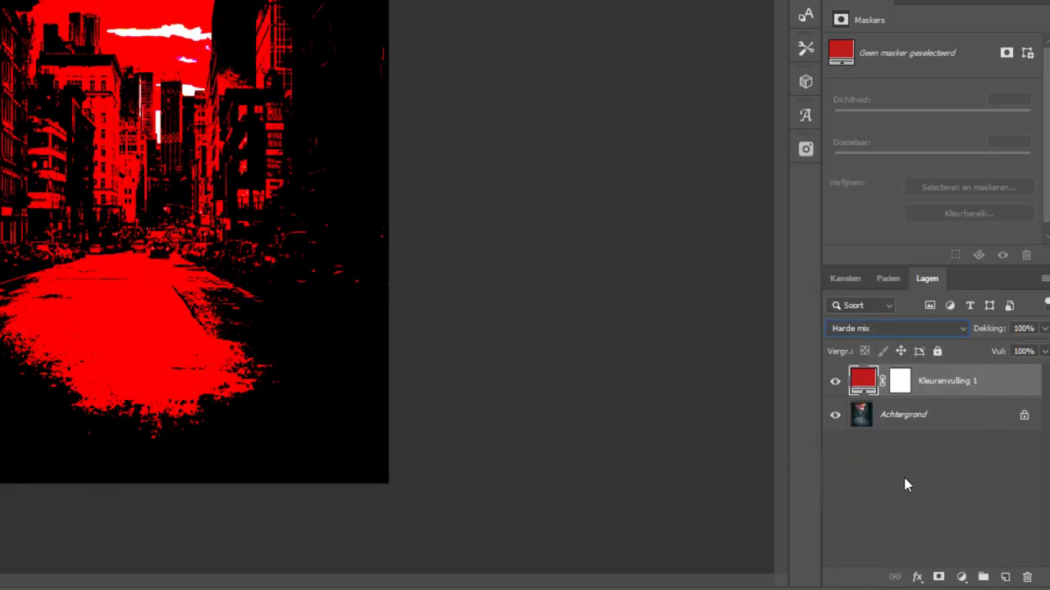
click(903, 478)
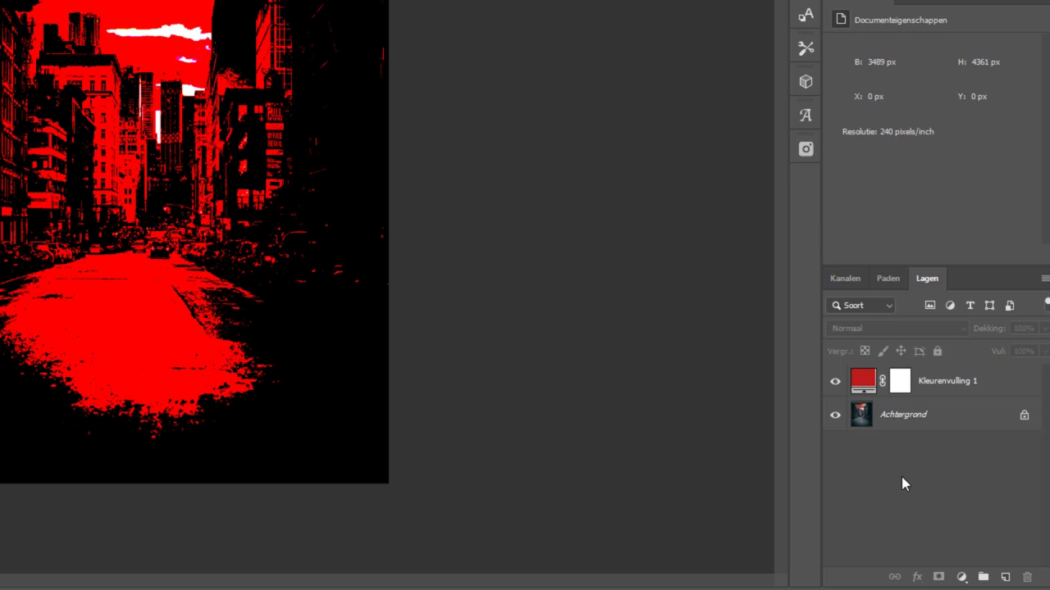
Step: Turn off visibility of the Kleurenvulling 1 red fill layer
click(836, 382)
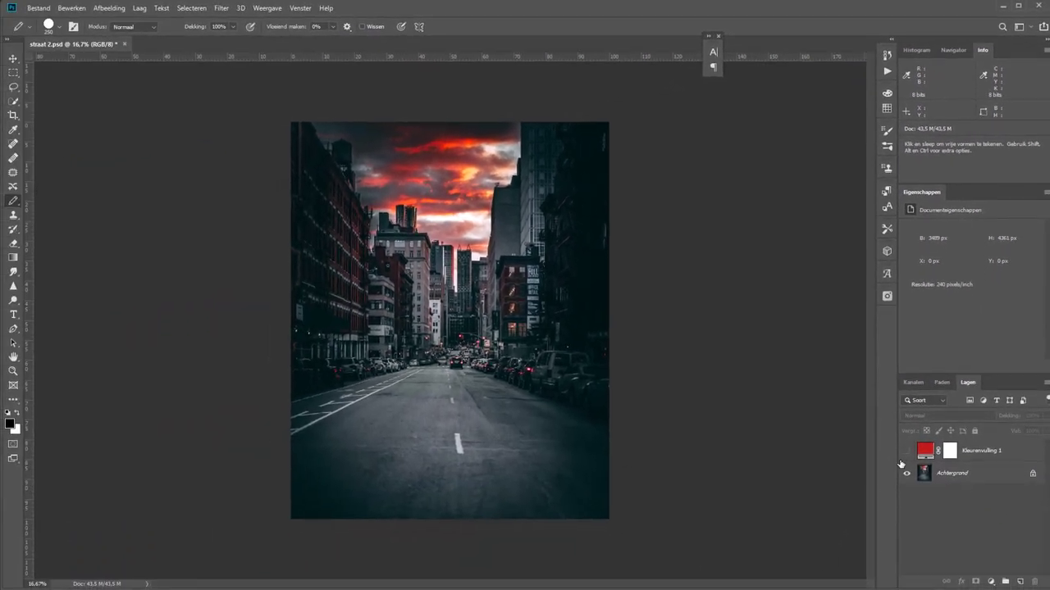
Step: Show Kleurenvulling 1 again, toggle Achtergrond off and on, and select the fill layer
click(906, 450)
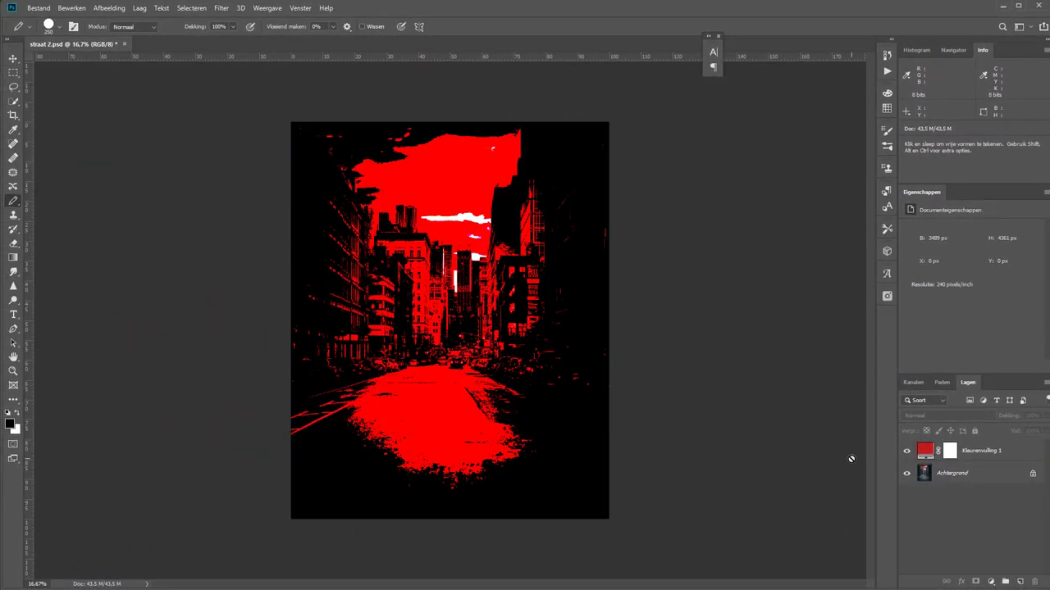
click(906, 474)
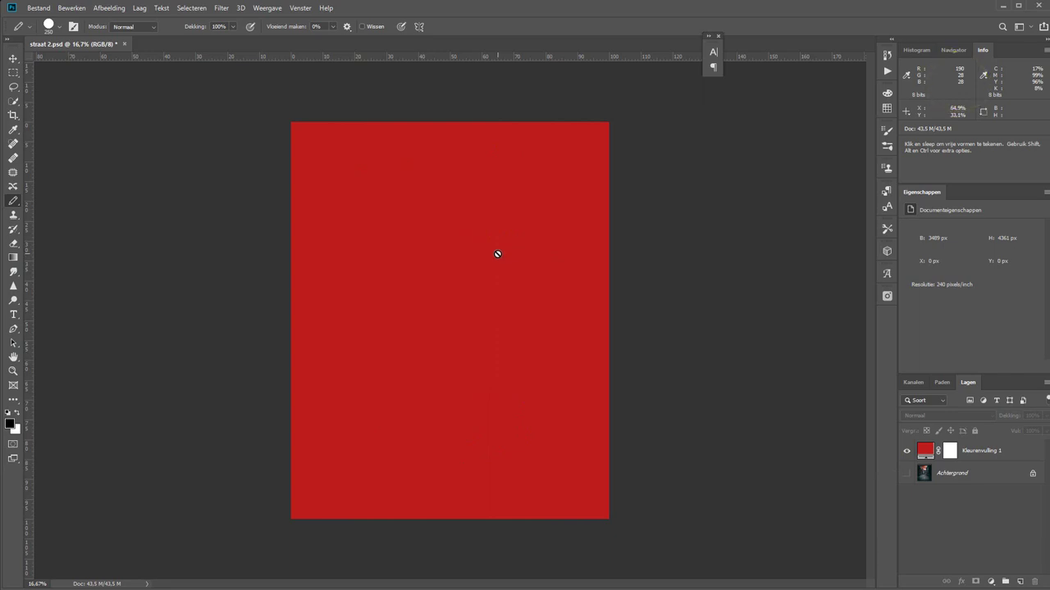
click(905, 474)
click(984, 450)
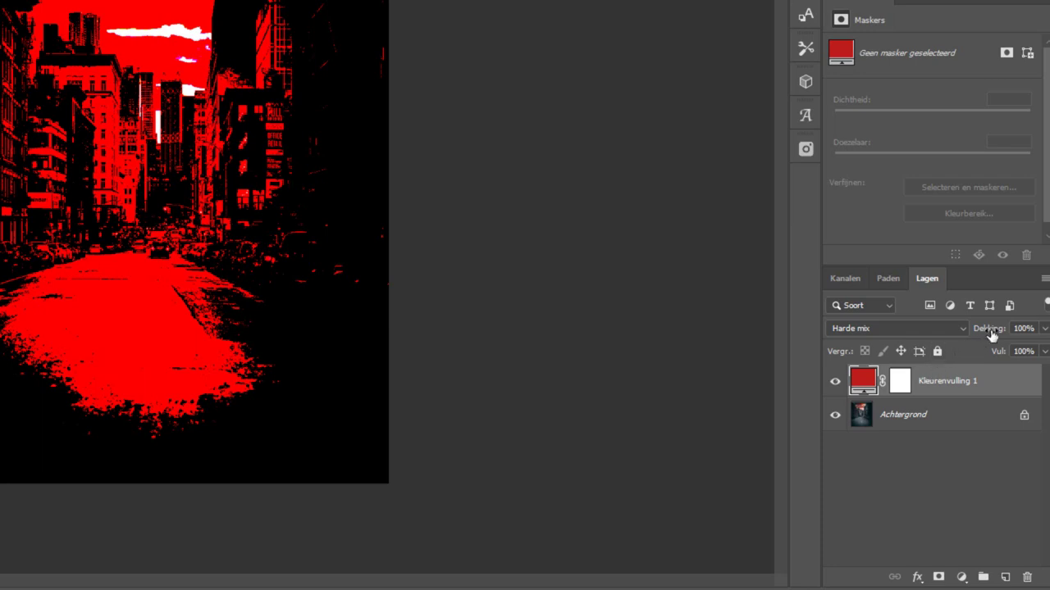
Step: Try lower opacity, keep Dekking at 100%, and set the red layer's Vul to 16%
drag(990, 332, 939, 328)
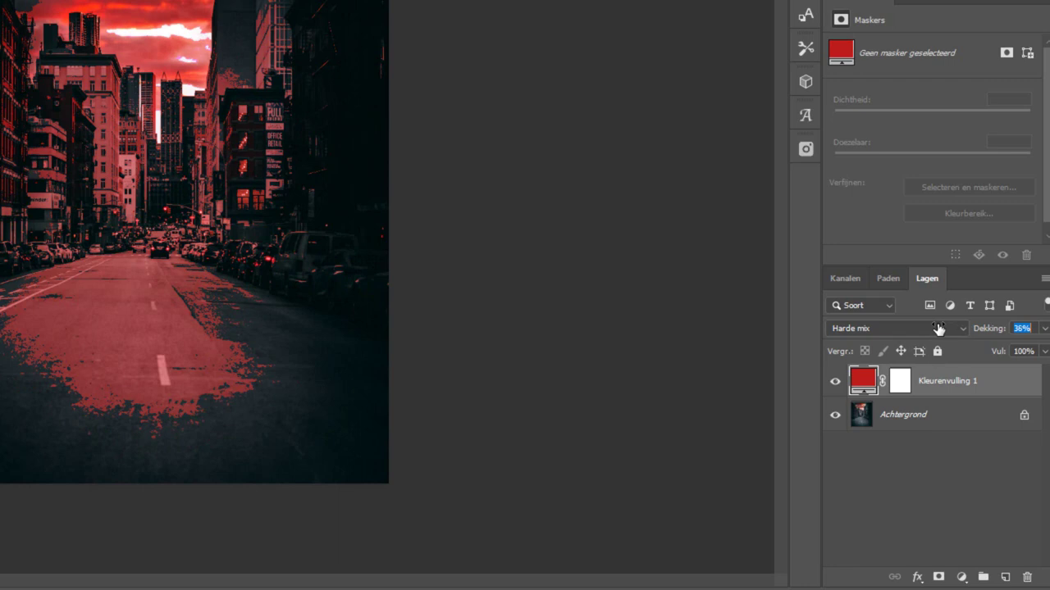
drag(940, 328, 939, 328)
mouse_move(972, 327)
mouse_down()
mouse_move(1009, 328)
mouse_move(984, 356)
mouse_move(956, 360)
mouse_move(1005, 356)
mouse_move(994, 354)
mouse_up()
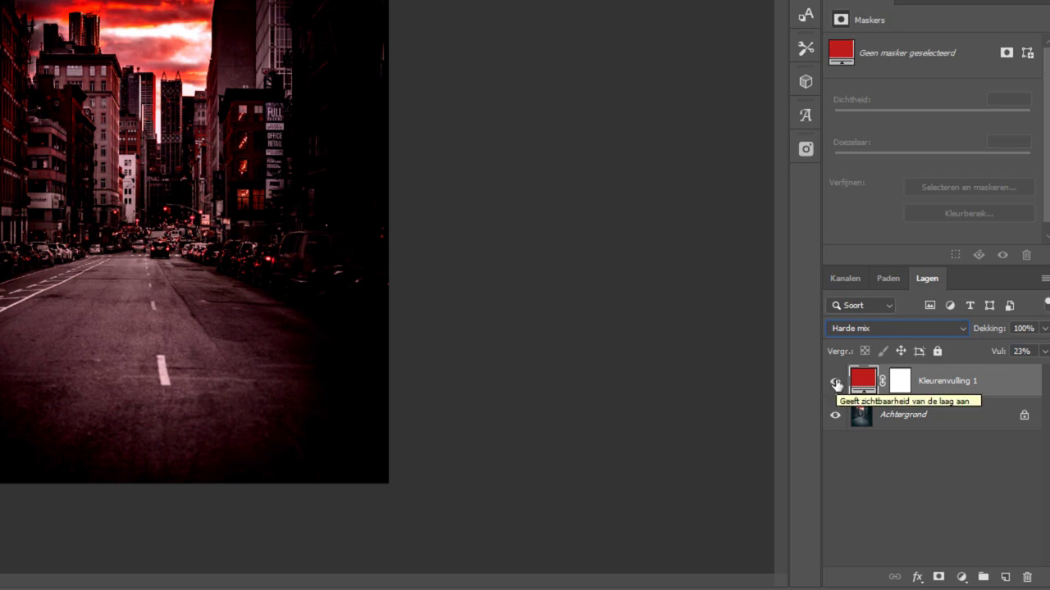
click(836, 382)
click(836, 382)
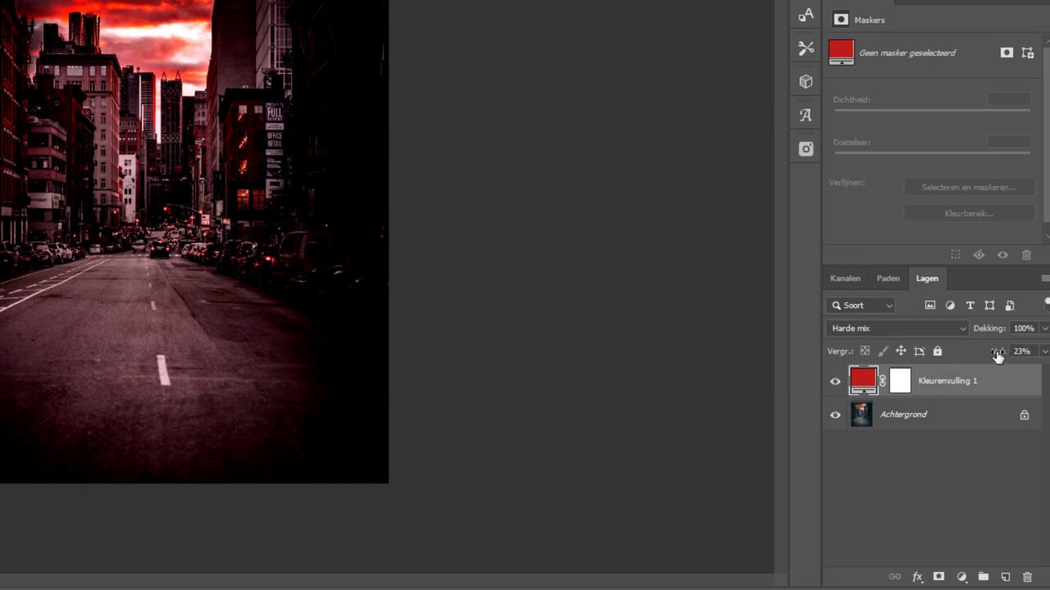
drag(995, 354, 993, 355)
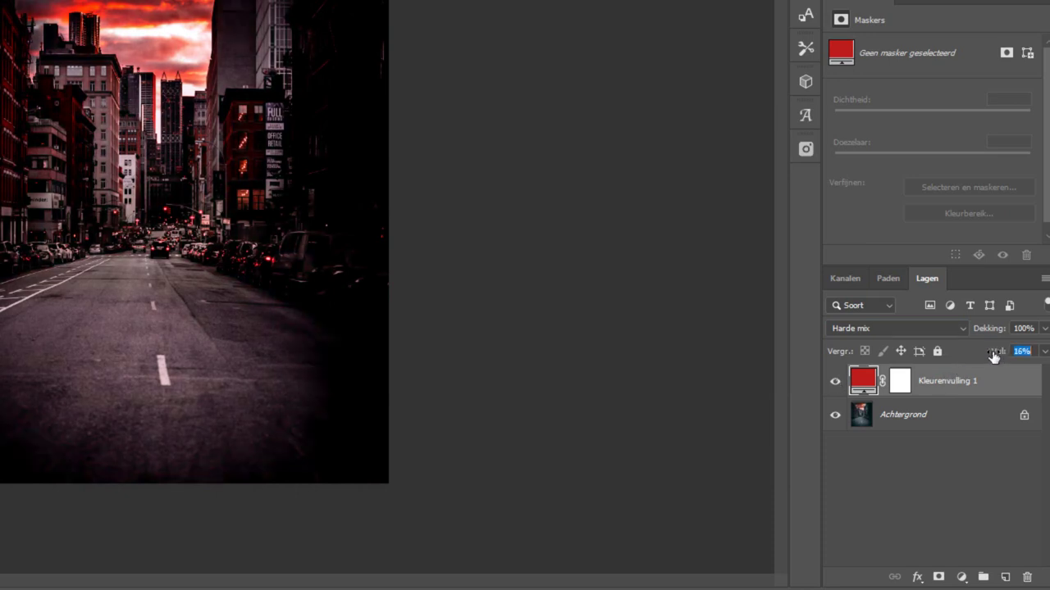
Step: Toggle the Kleurenvulling 1 eye off and on twice, leaving the 16% red tint visible
click(837, 384)
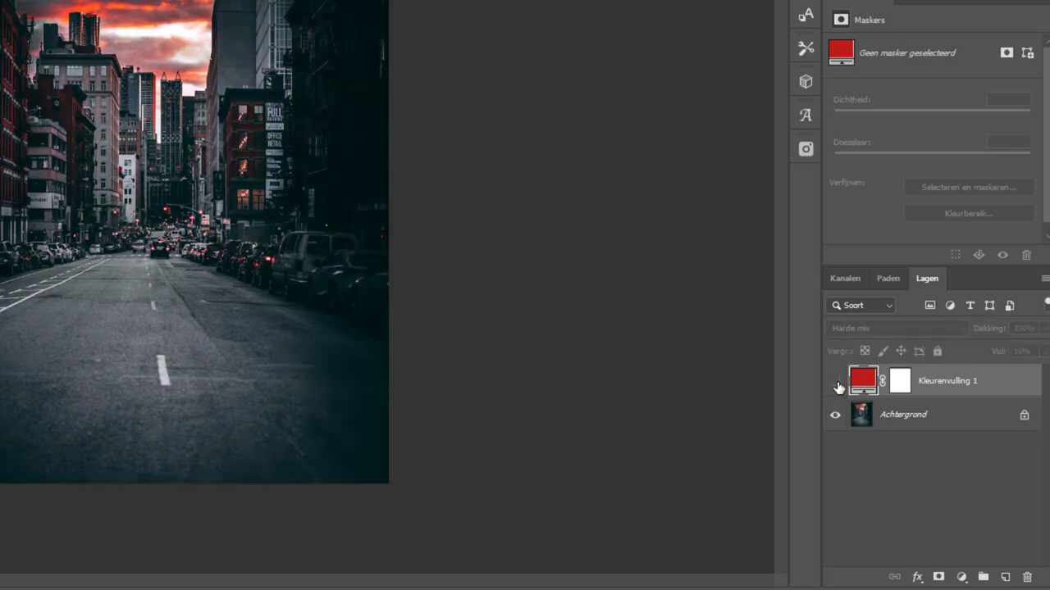
click(836, 382)
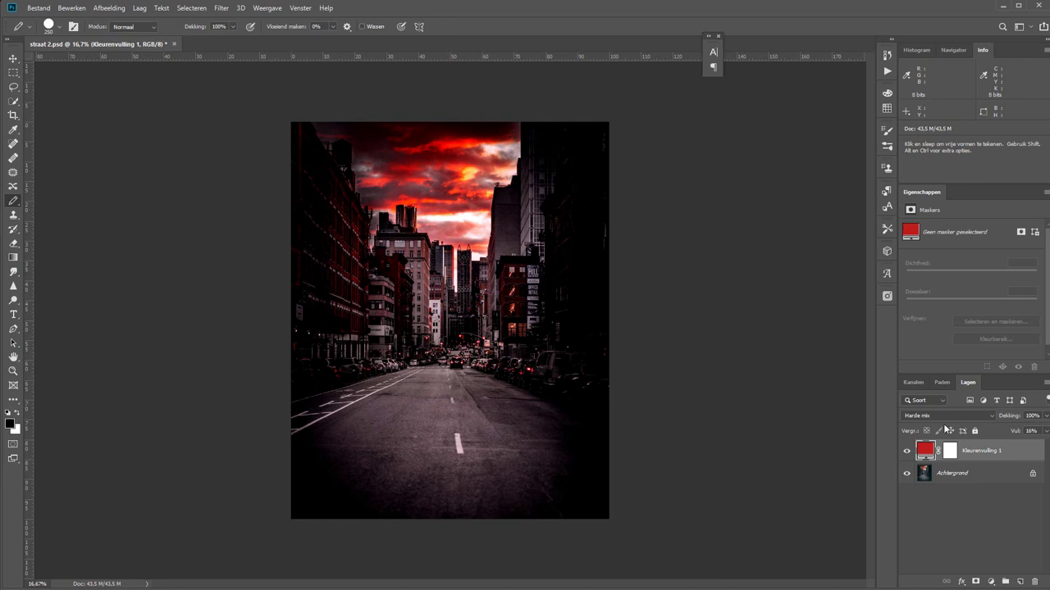
click(906, 453)
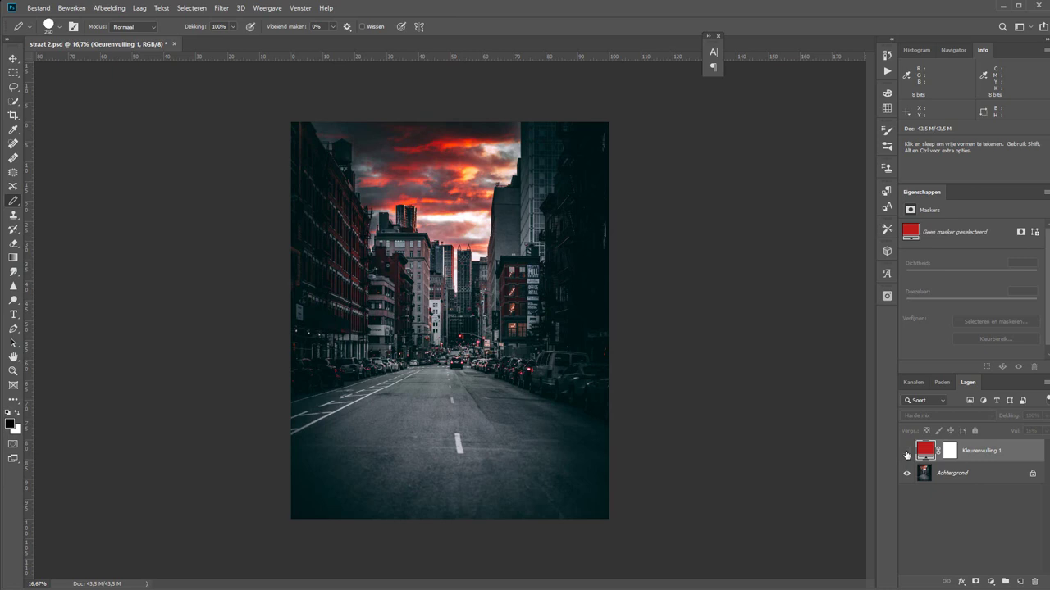
click(906, 453)
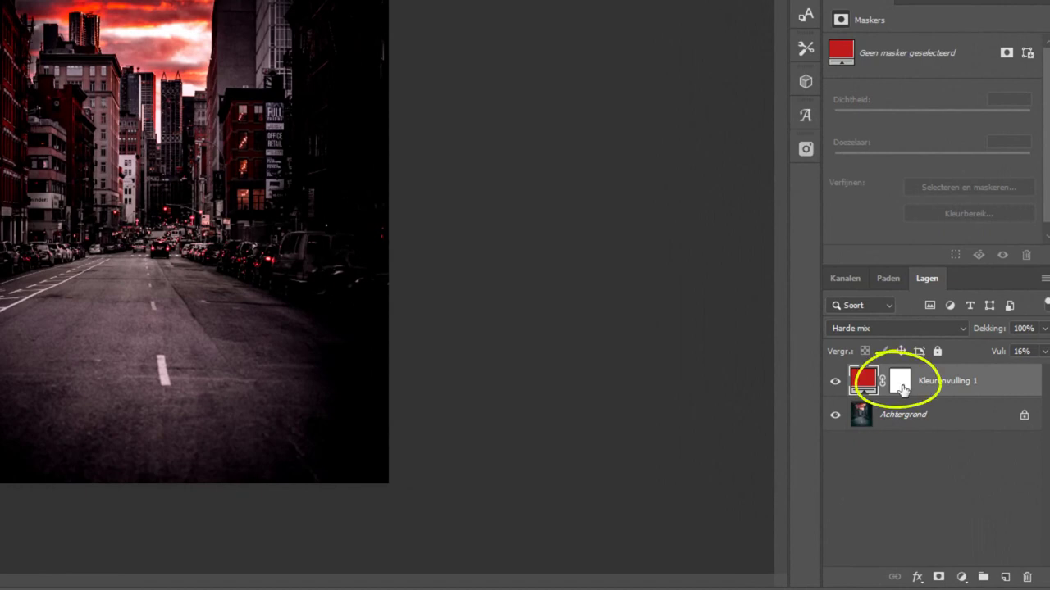
Step: Target the red fill's layer mask and set up an 84 px black brush at 100% opacity
click(900, 384)
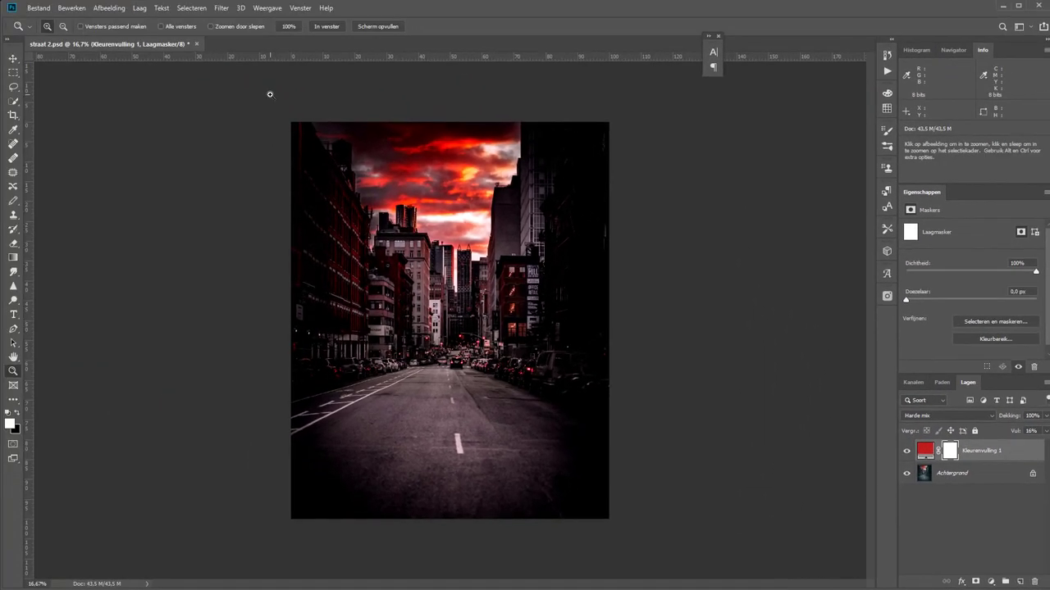
drag(291, 279, 613, 281)
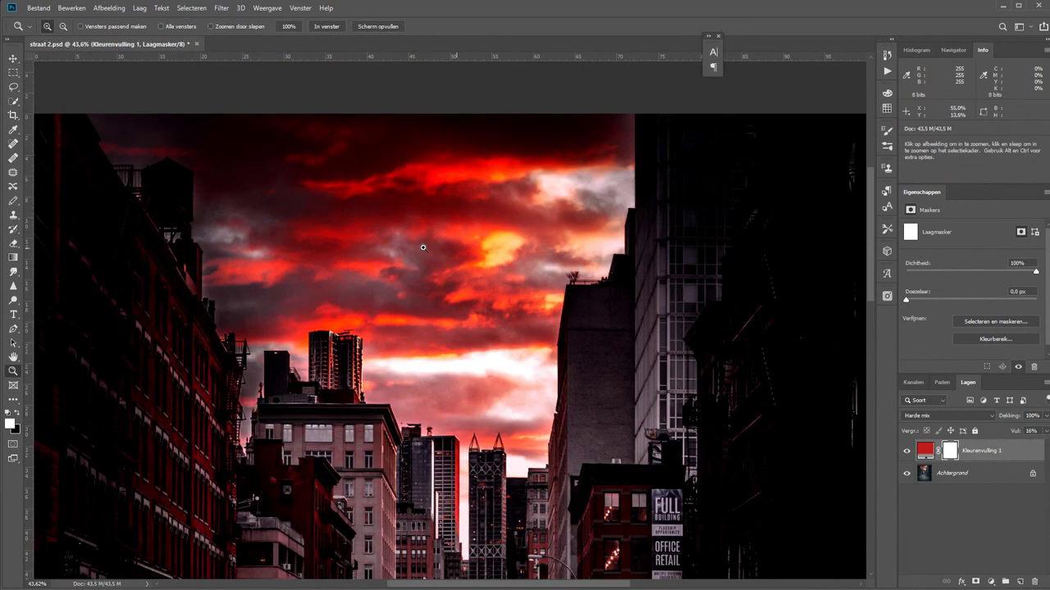
click(14, 201)
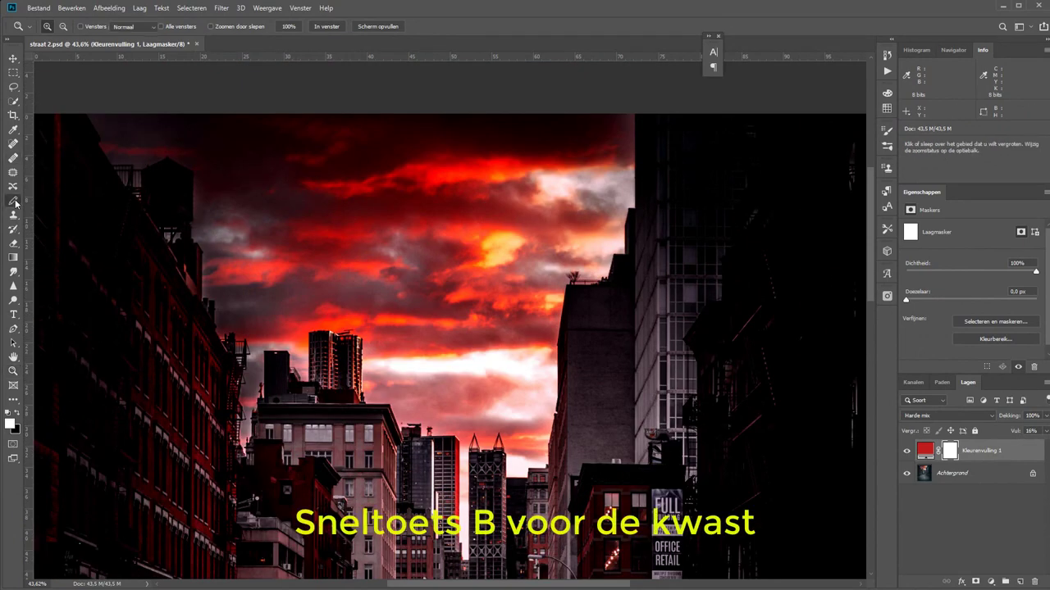
right_click(474, 257)
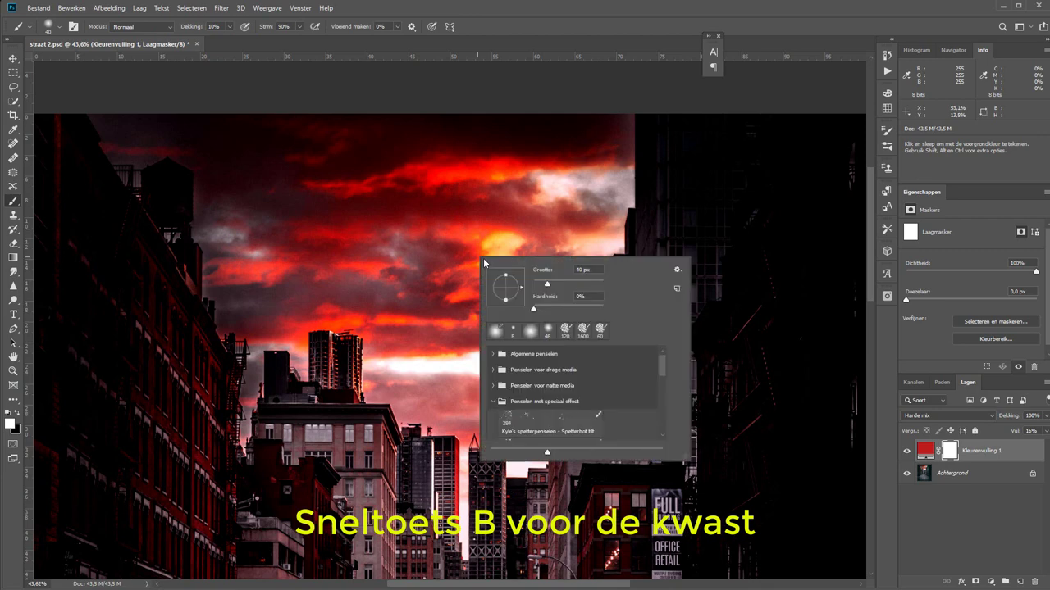
drag(556, 283, 556, 309)
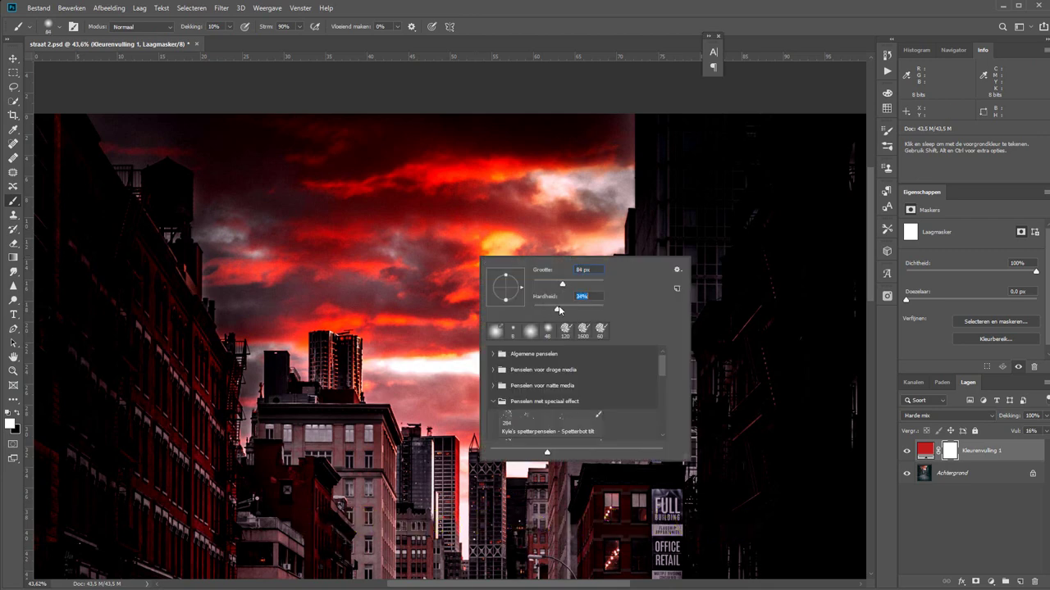
key(x)
click(16, 414)
key(0)
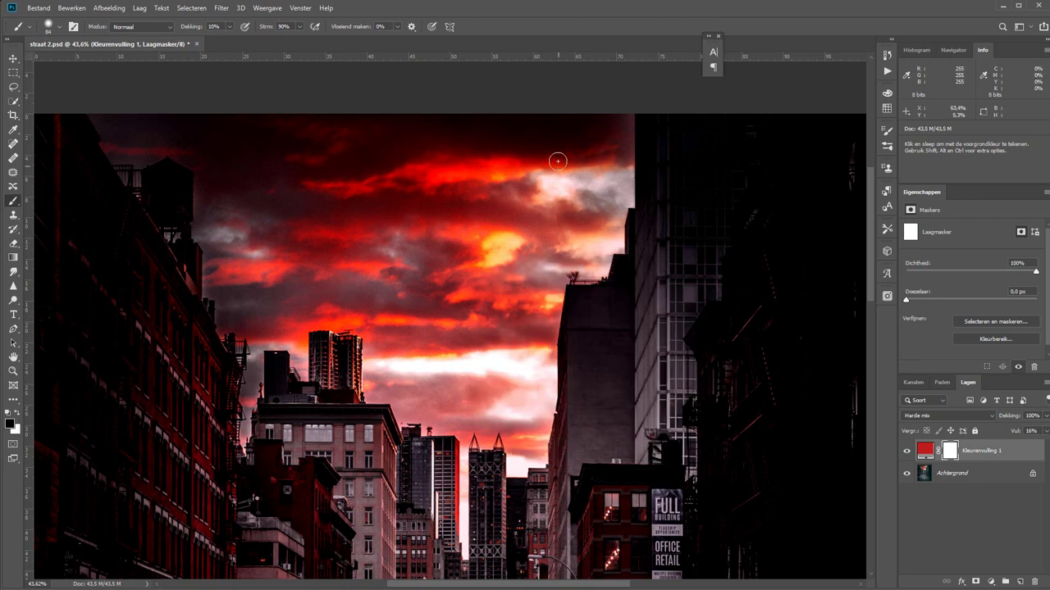
Step: Paint black mask strokes along the skyline, zoom out, and view the mask alone
mouse_move(644, 124)
mouse_down()
mouse_move(634, 215)
mouse_move(581, 298)
mouse_move(566, 345)
mouse_up()
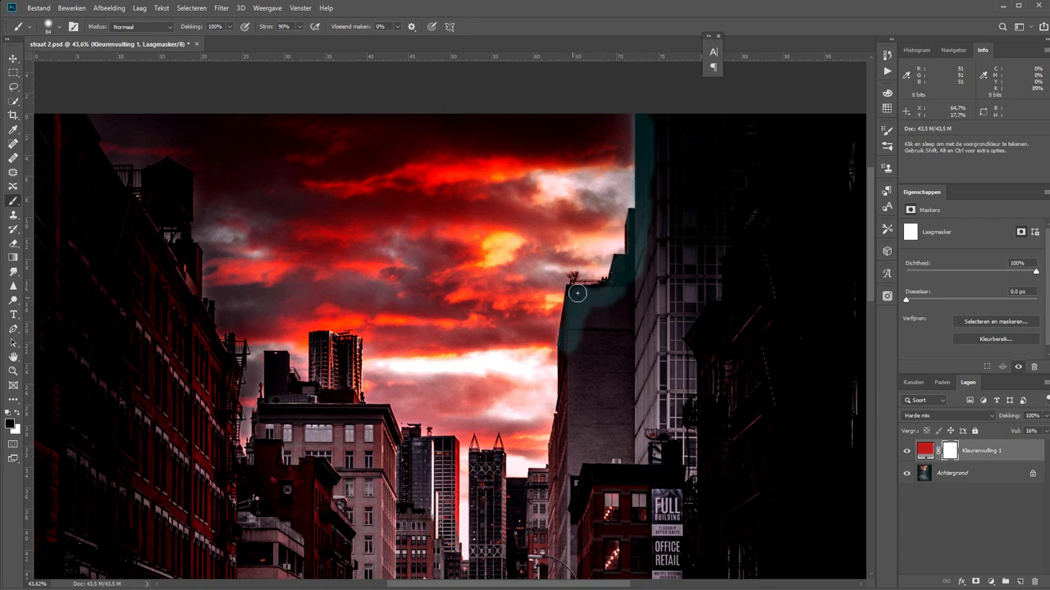
key(x)
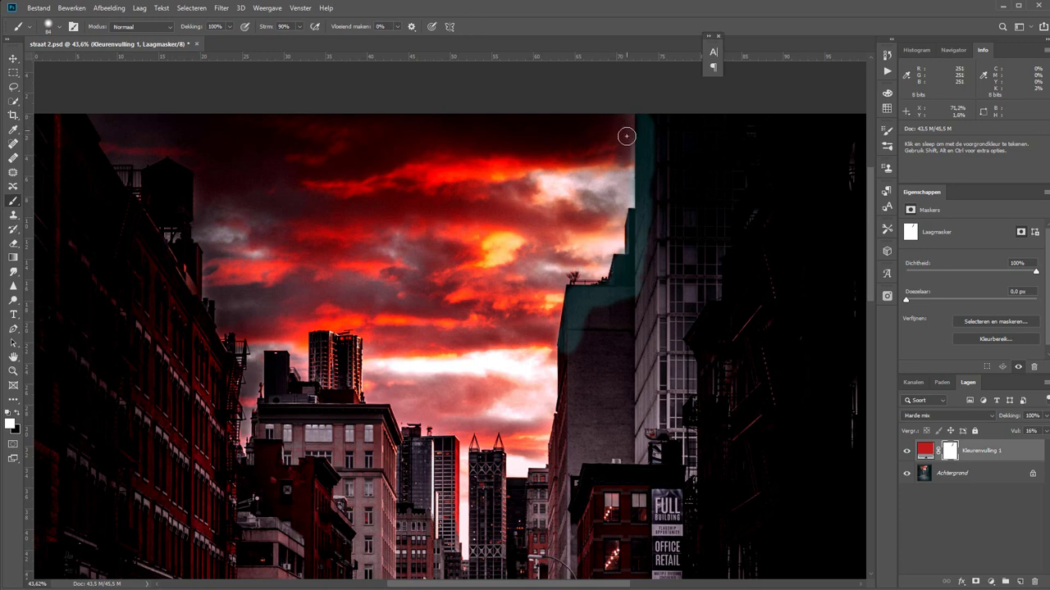
key(x)
mouse_move(568, 374)
mouse_down()
mouse_move(456, 576)
mouse_move(318, 345)
mouse_move(276, 369)
mouse_move(234, 460)
mouse_move(237, 355)
mouse_move(197, 316)
mouse_move(176, 246)
mouse_move(183, 194)
mouse_move(150, 184)
mouse_move(332, 231)
mouse_up()
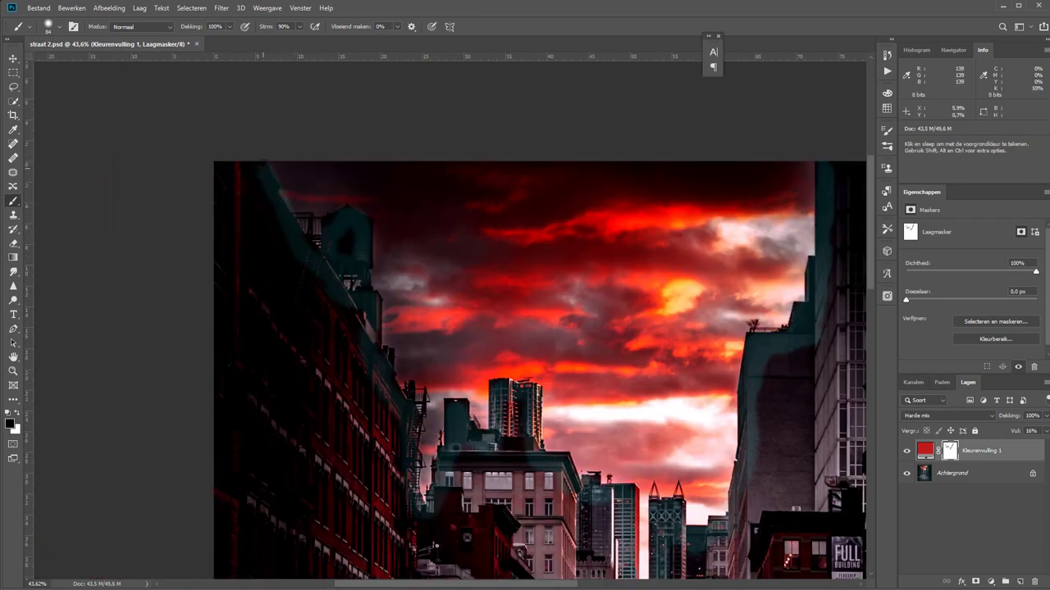
scroll(570, 322, down, 2)
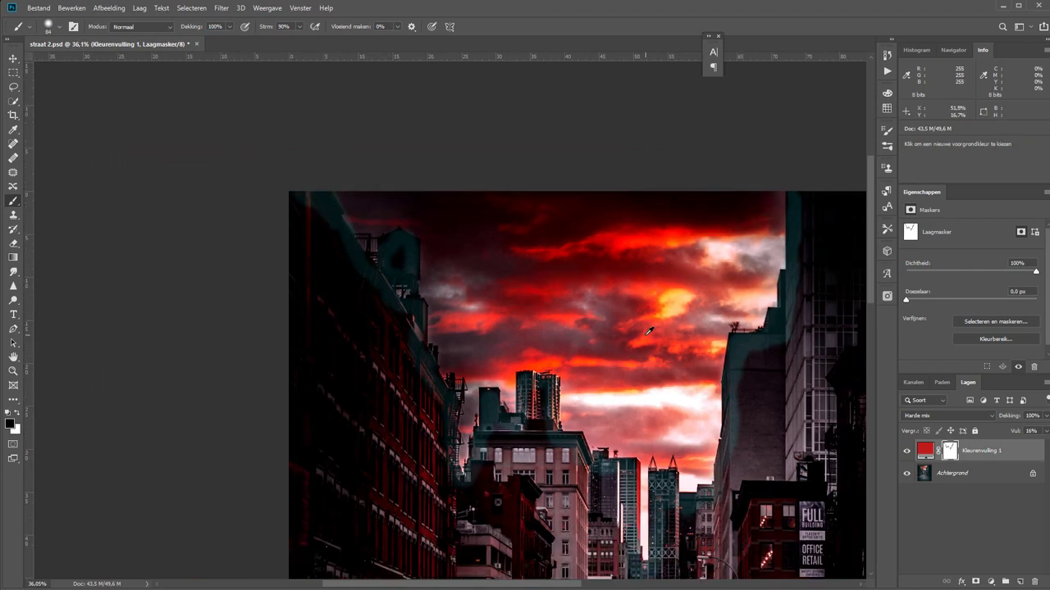
drag(556, 339, 407, 240)
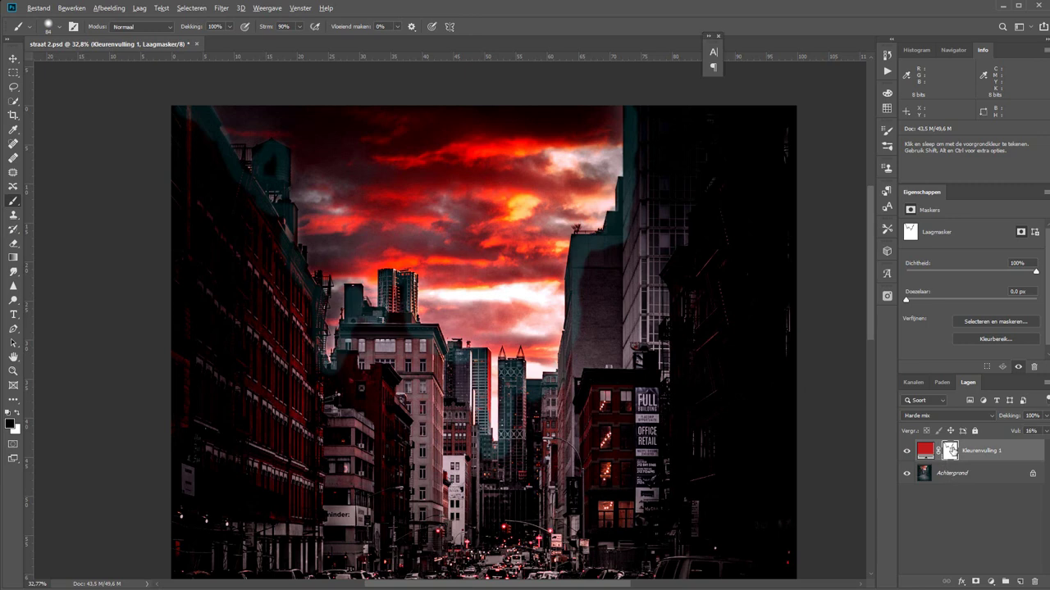
alt+click(949, 450)
Step: Thicken the black skyline strokes on the mask, redoing the right-edge stroke with a 125 brush
drag(646, 164, 649, 90)
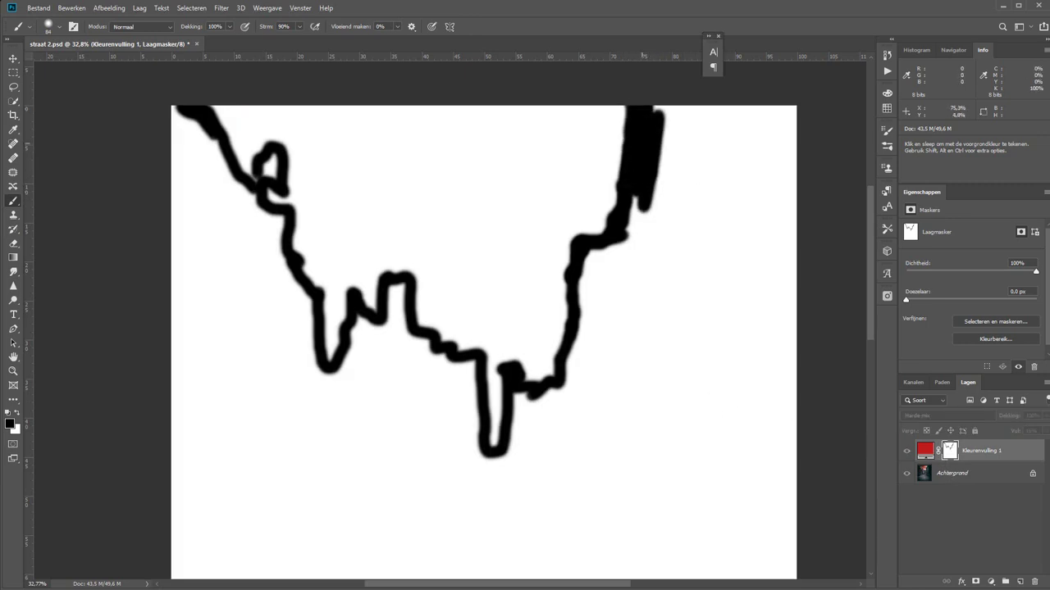
mouse_move(629, 203)
mouse_down()
mouse_move(615, 288)
mouse_move(654, 180)
mouse_move(663, 110)
mouse_up()
key(shift+b)
mouse_move(611, 246)
mouse_down()
mouse_move(589, 271)
mouse_move(576, 354)
mouse_move(555, 387)
mouse_move(515, 411)
mouse_move(492, 466)
mouse_move(523, 396)
mouse_move(555, 392)
mouse_move(574, 366)
mouse_move(585, 282)
mouse_move(603, 250)
mouse_move(619, 291)
mouse_move(665, 148)
mouse_move(665, 95)
mouse_up()
key(ctrl+z)
mouse_move(503, 452)
mouse_down()
mouse_move(487, 457)
mouse_move(476, 375)
mouse_move(400, 337)
mouse_move(393, 283)
mouse_move(359, 322)
mouse_move(347, 360)
mouse_move(303, 355)
mouse_move(274, 227)
mouse_move(209, 136)
mouse_move(182, 129)
mouse_move(176, 177)
mouse_up()
key(bracketleft)
key(bracketleft)
key(bracketleft)
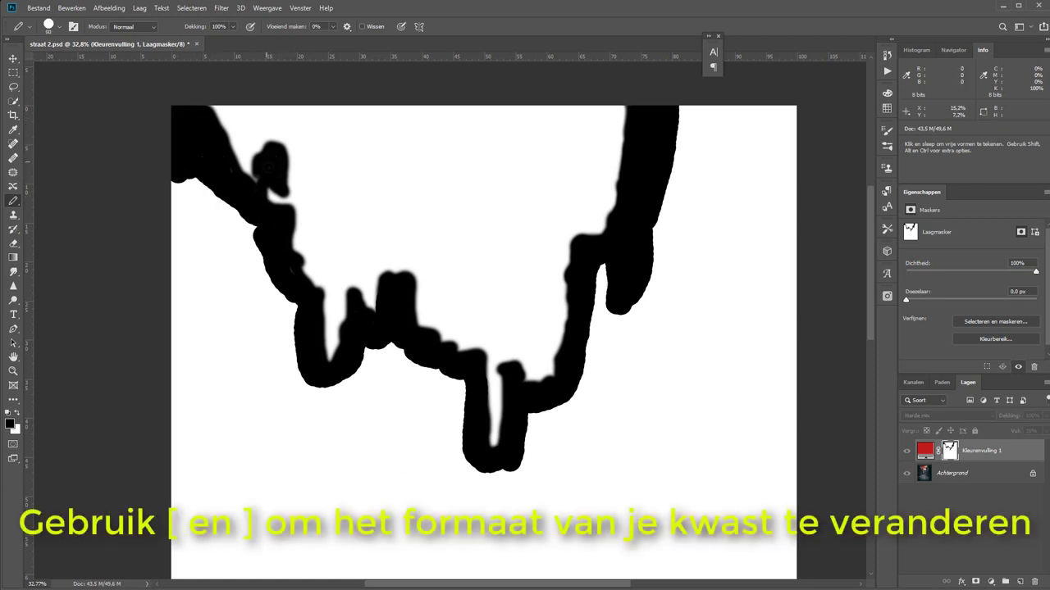
key(bracketright)
key(bracketright)
key(bracketright)
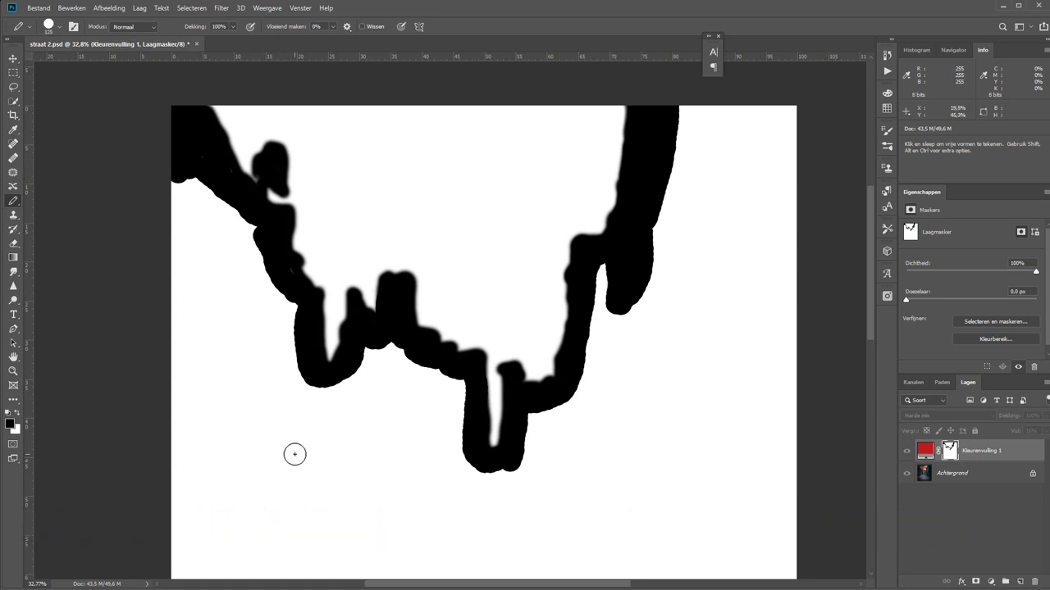
key(g)
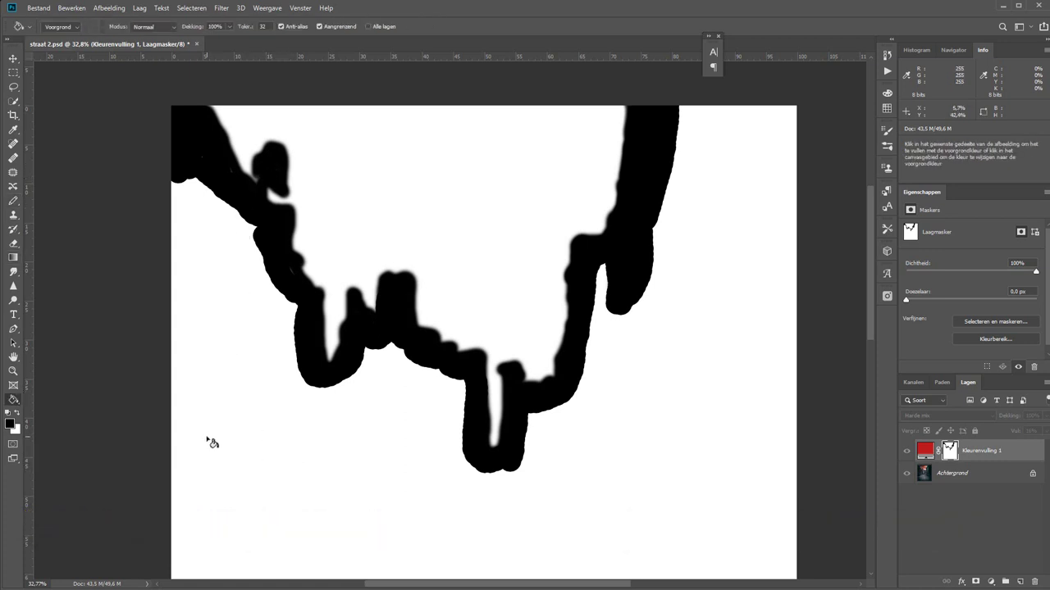
Step: Fill the mask black below the skyline, then return to the normal photo view
click(279, 480)
key(b)
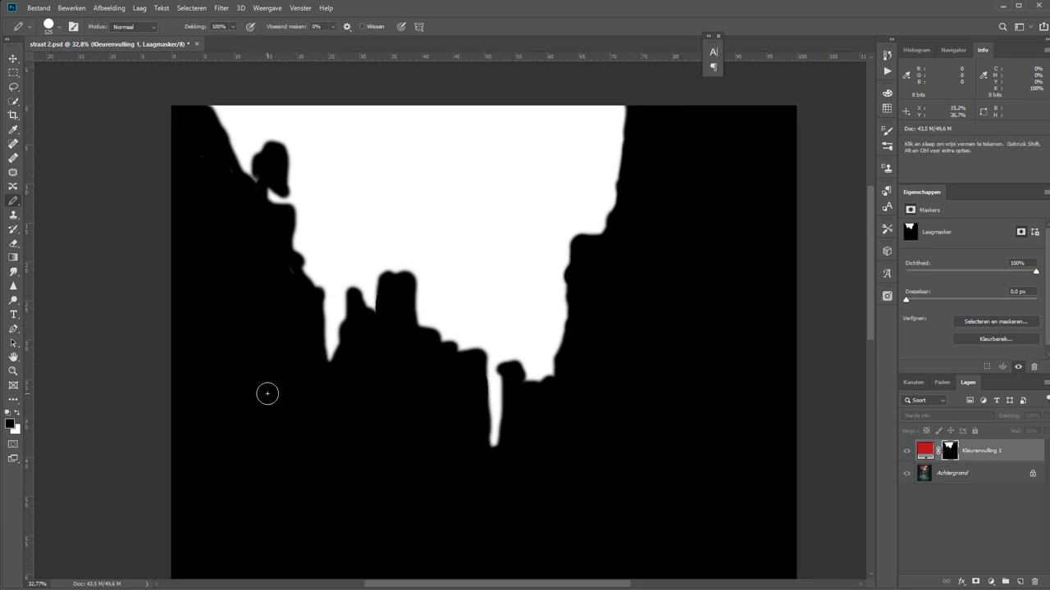
scroll(513, 435, down, 3)
scroll(509, 447, down, 1)
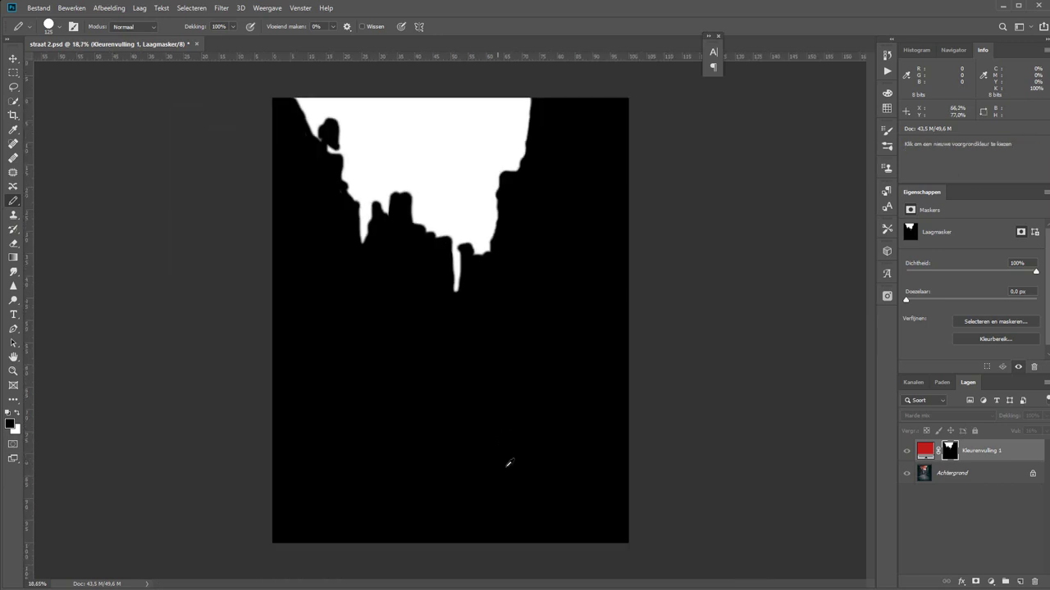
click(906, 452)
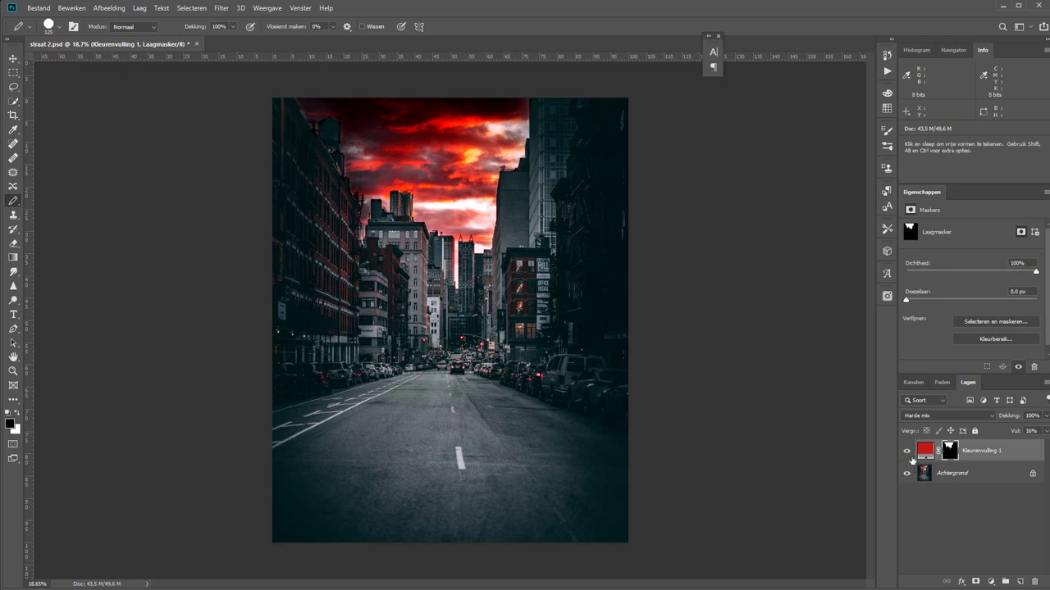
Step: Toggle the red sky fill off and on twice and select its colour thumbnail
click(907, 454)
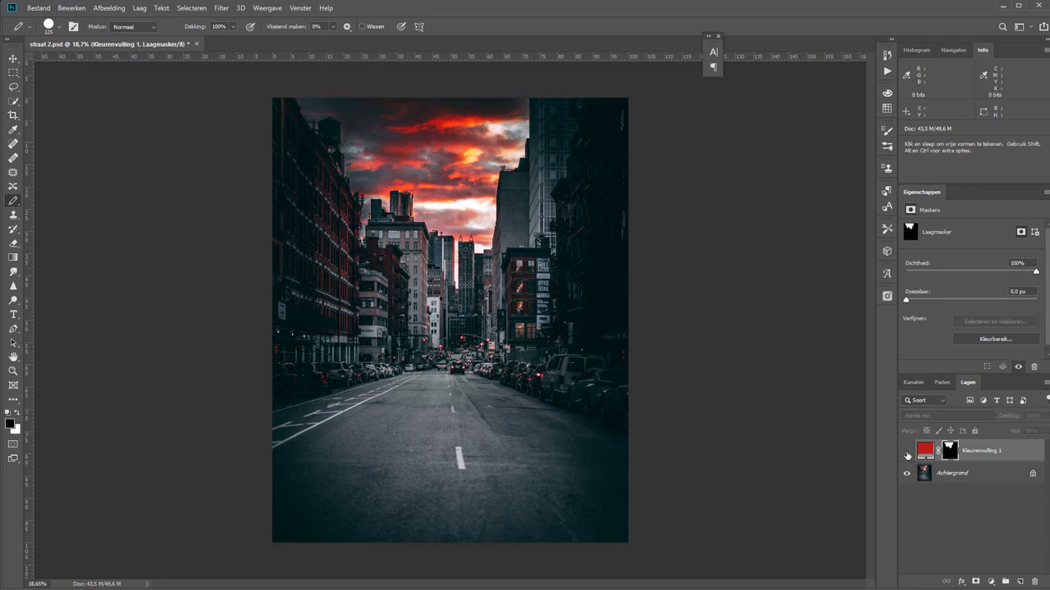
click(907, 453)
click(907, 454)
click(907, 454)
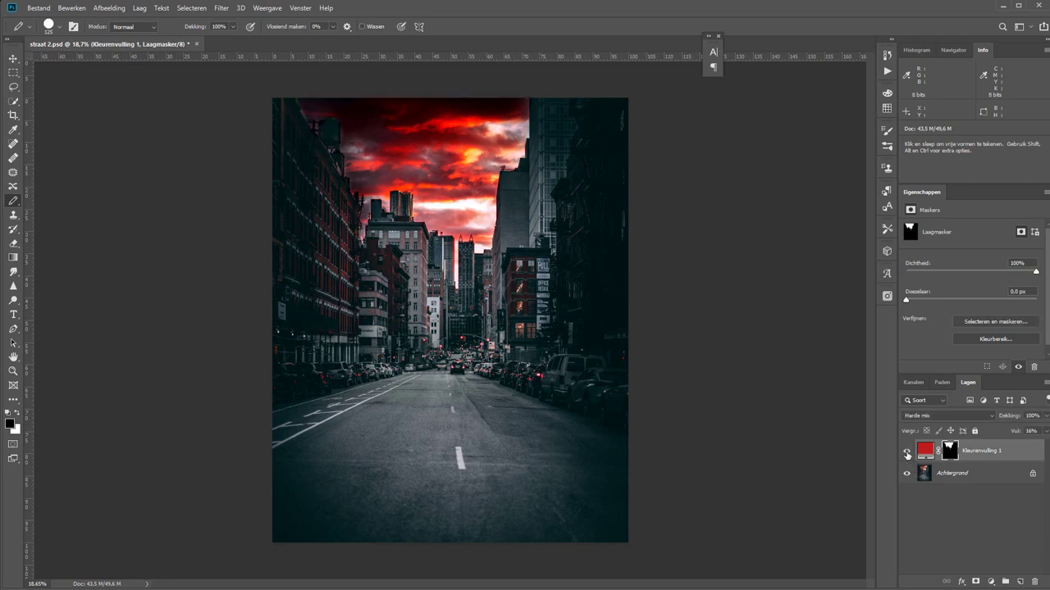
click(925, 450)
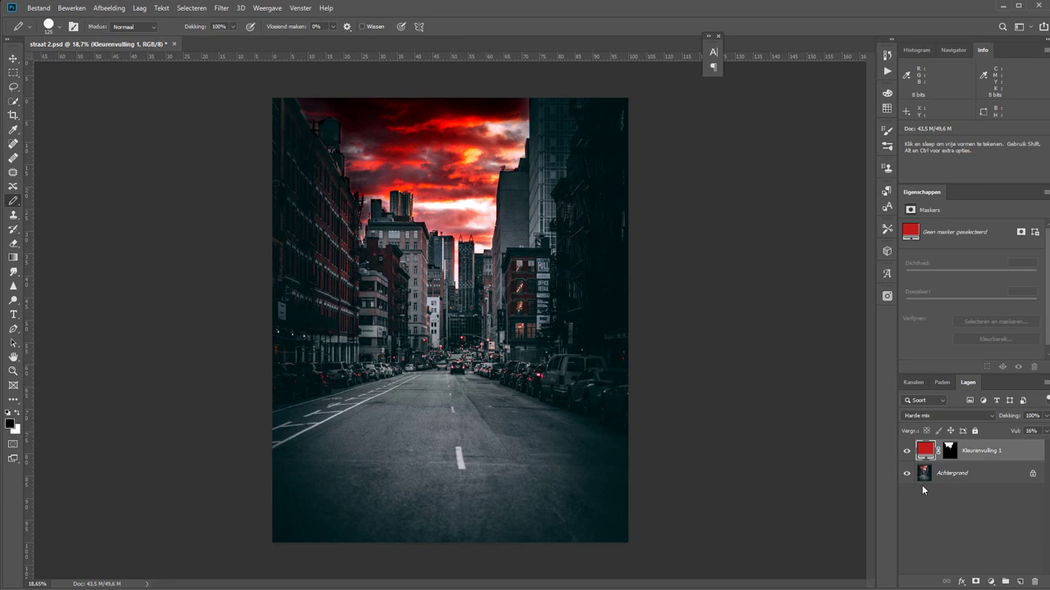
Step: Duplicate Kleurenvulling 1 with Laag dupliceren, creating Kleurenvulling 1 kopiëren
right_click(977, 455)
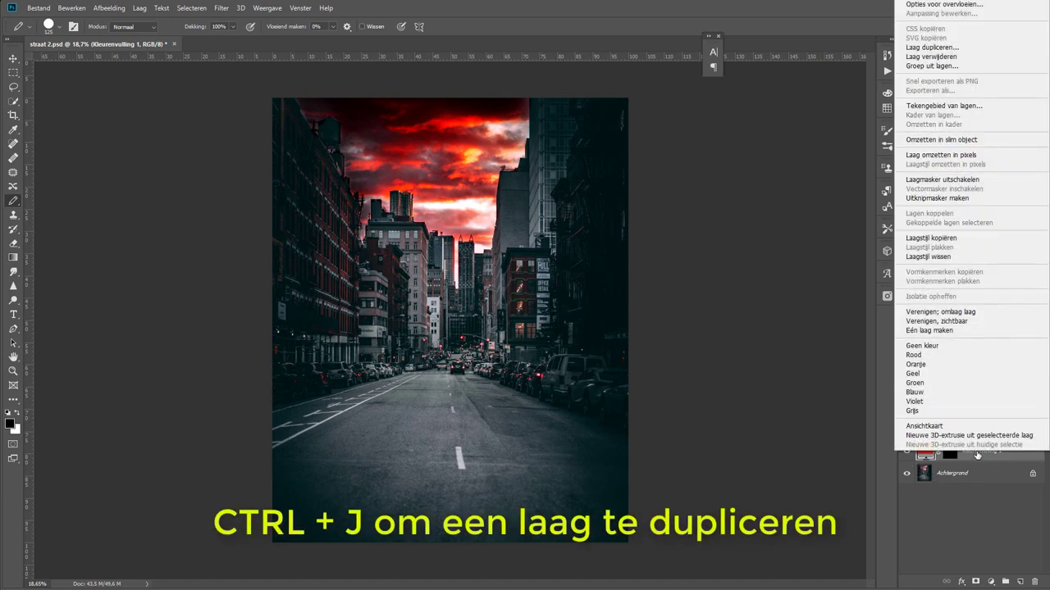
click(942, 49)
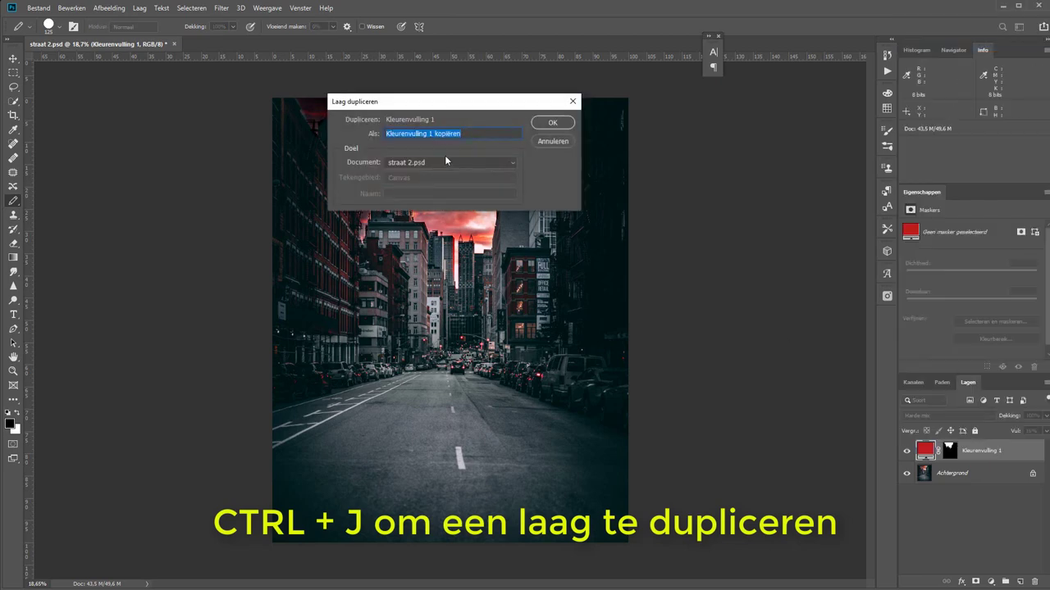
click(553, 123)
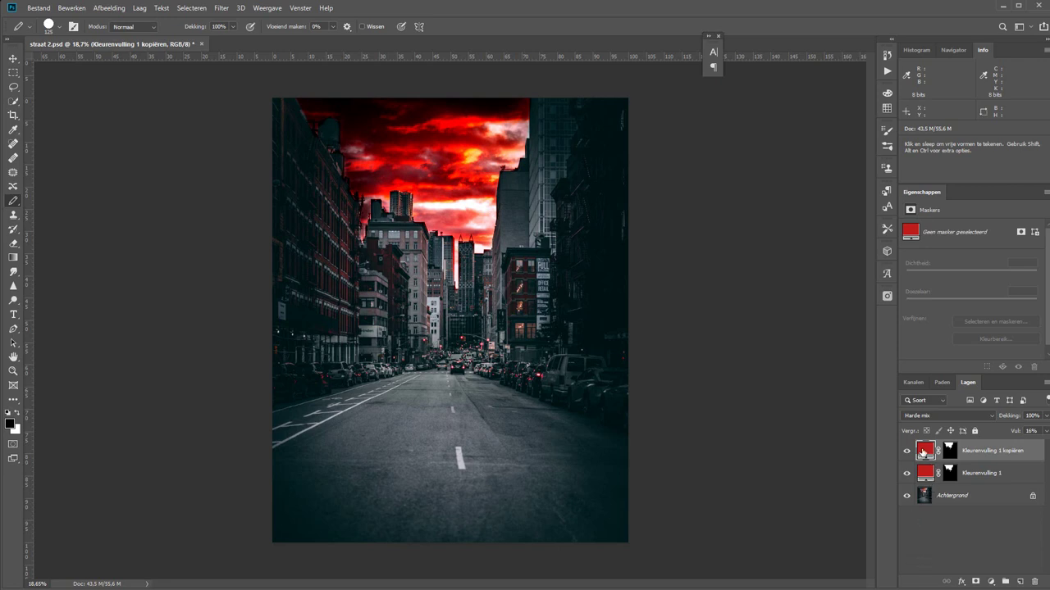
Step: Change the copied fill layer's colour to green 318f22, then select its mask
double_click(921, 452)
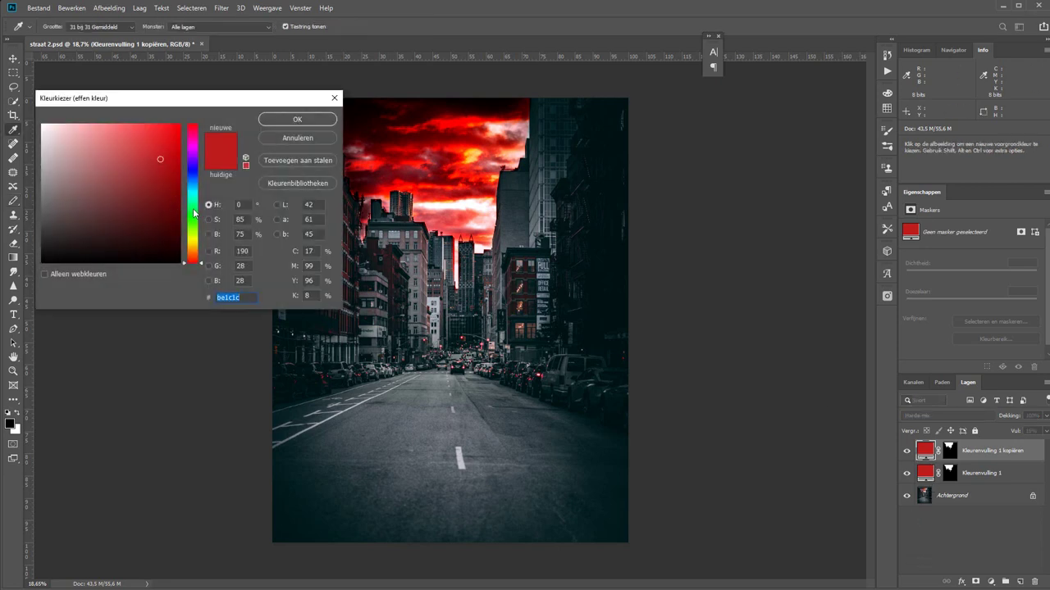
drag(194, 213, 195, 220)
click(148, 185)
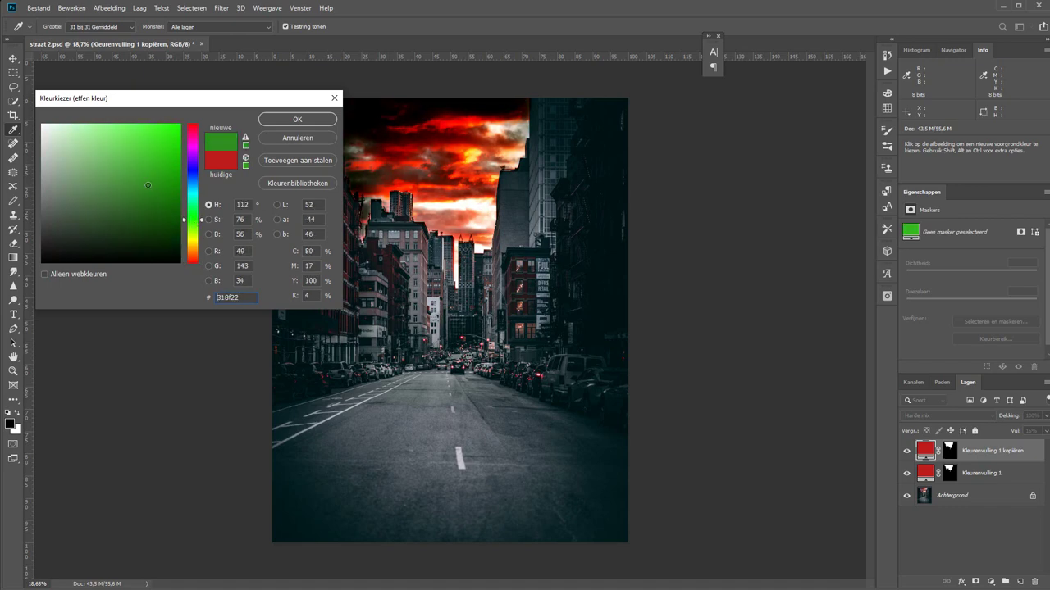
click(275, 121)
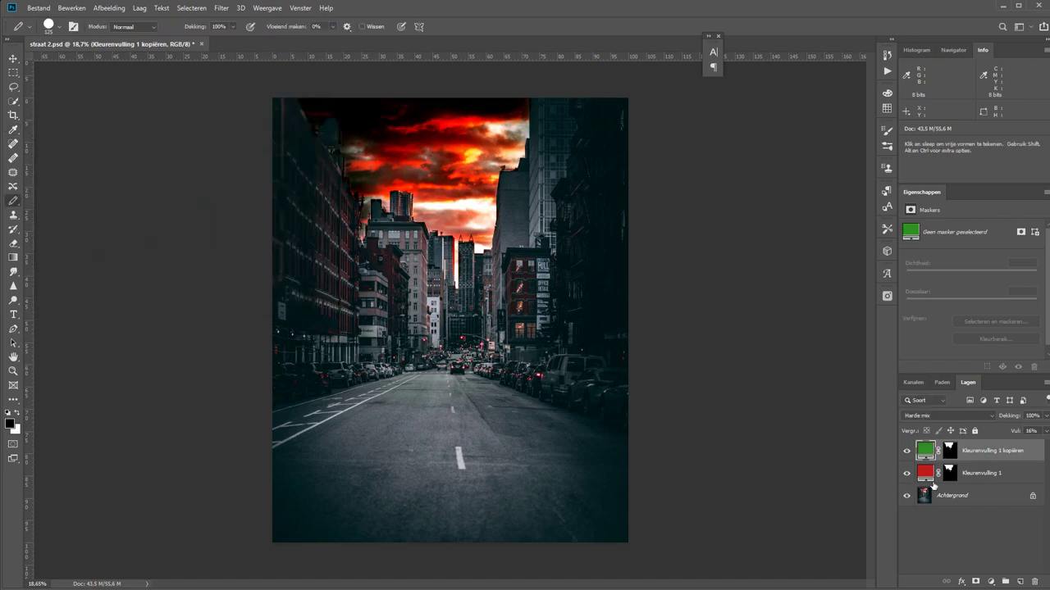
click(949, 452)
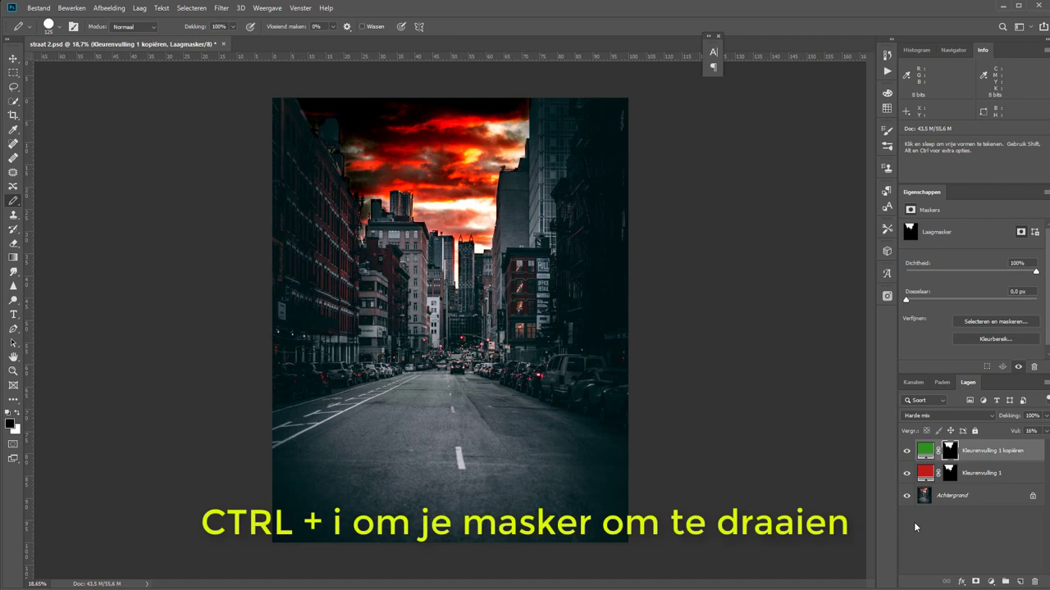
Step: Invert the copy's mask onto the buildings, recolour it dark teal, and toggle the background to compare
key(ctrl+i)
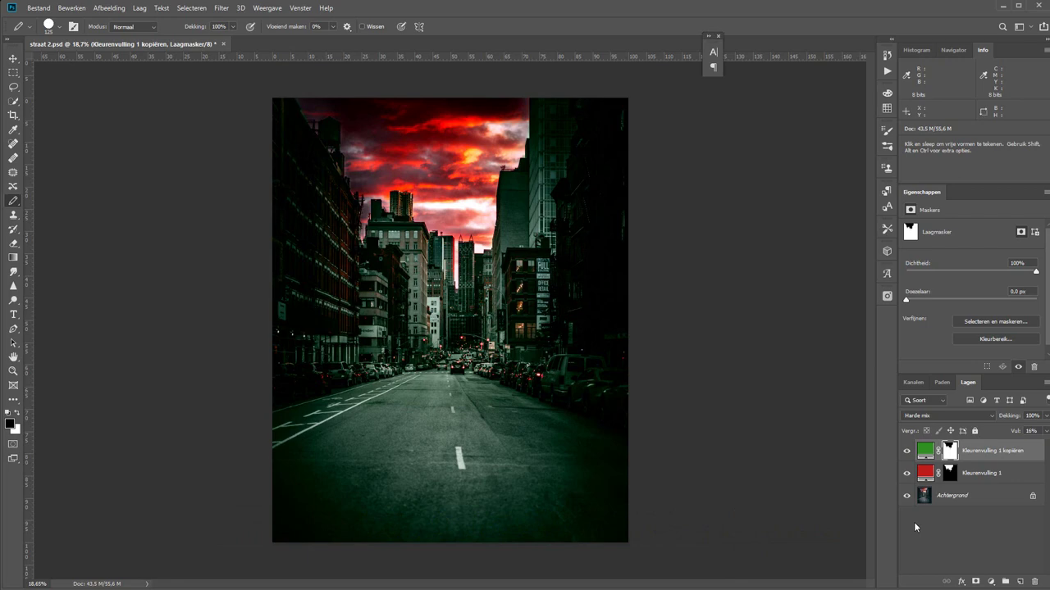
double_click(925, 452)
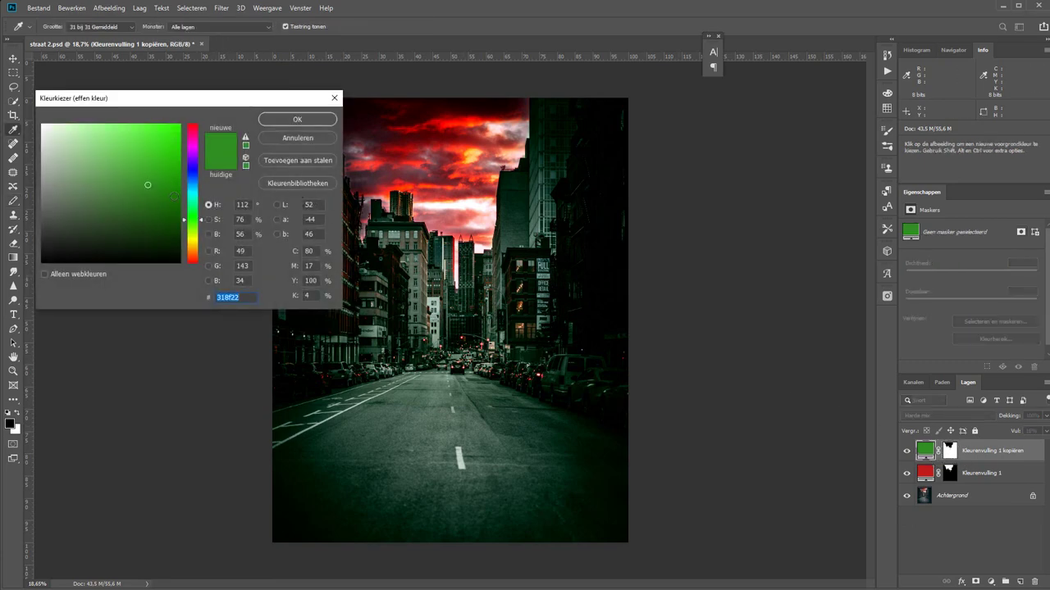
mouse_move(174, 197)
mouse_down()
mouse_move(159, 214)
mouse_move(200, 198)
mouse_up()
click(195, 201)
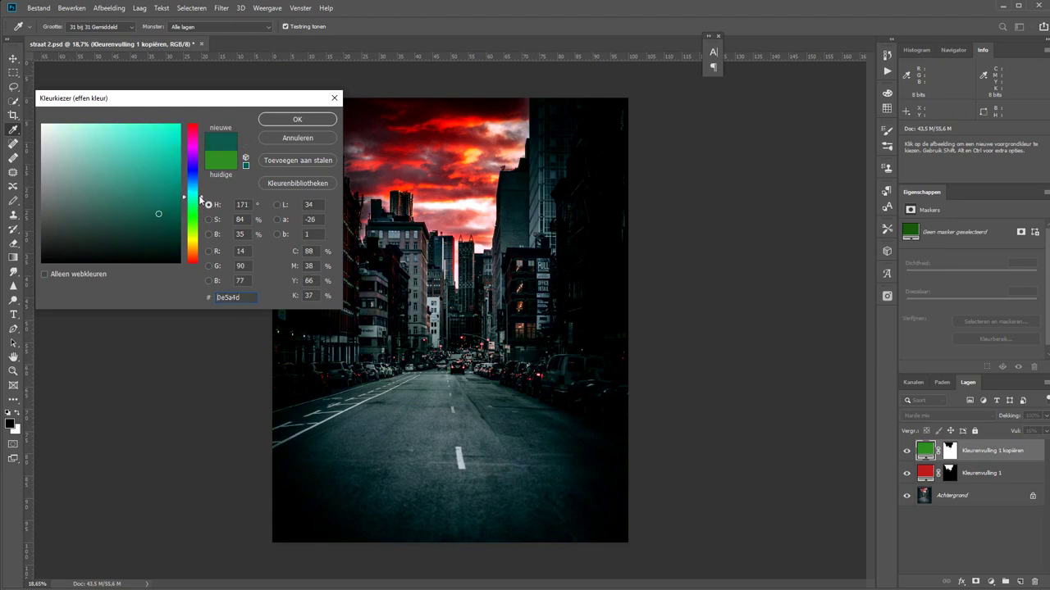
click(297, 119)
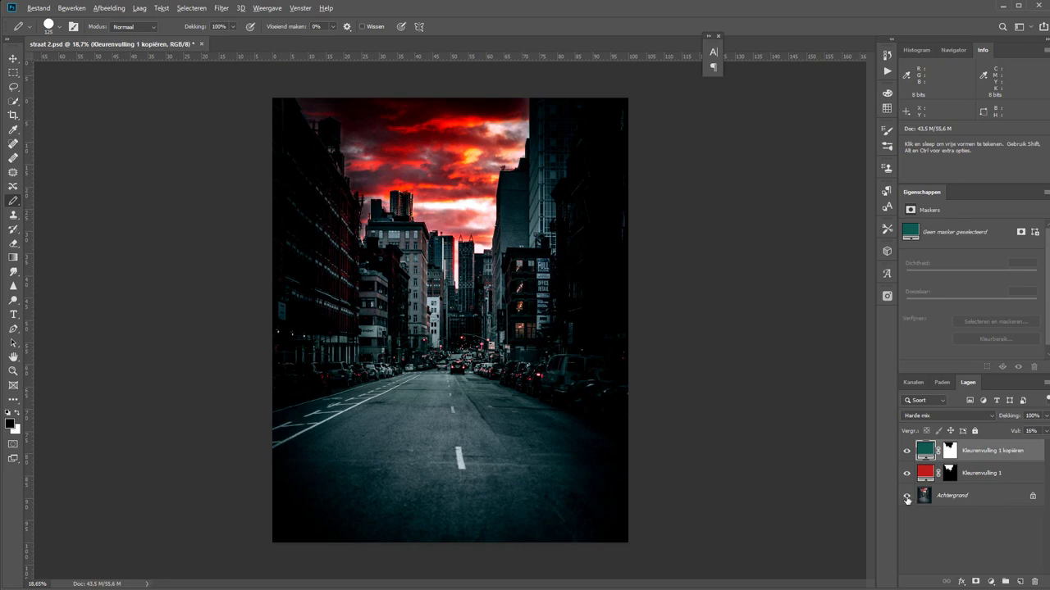
alt+click(907, 497)
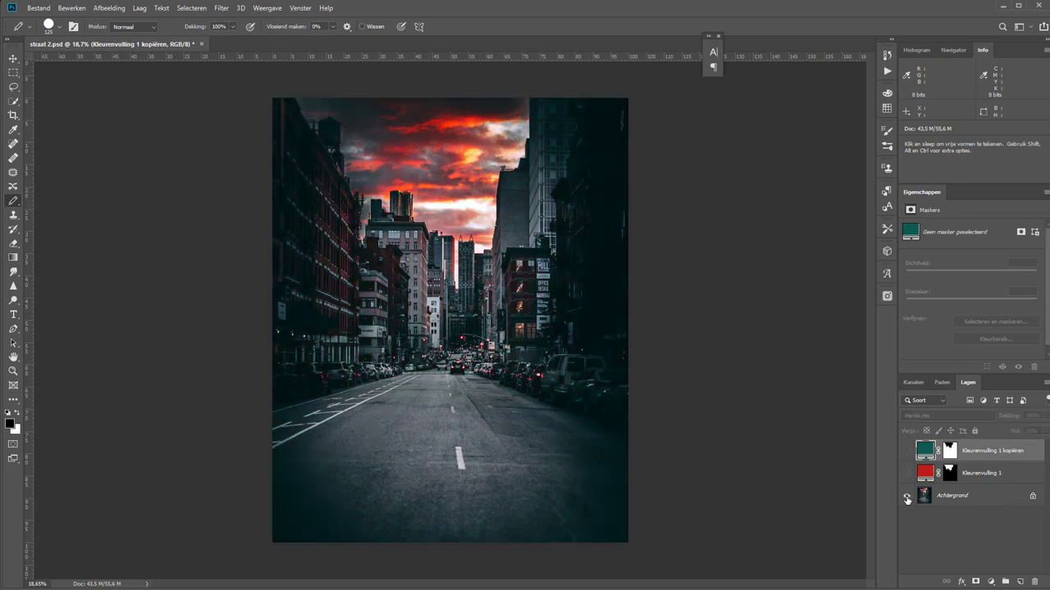
alt+click(907, 497)
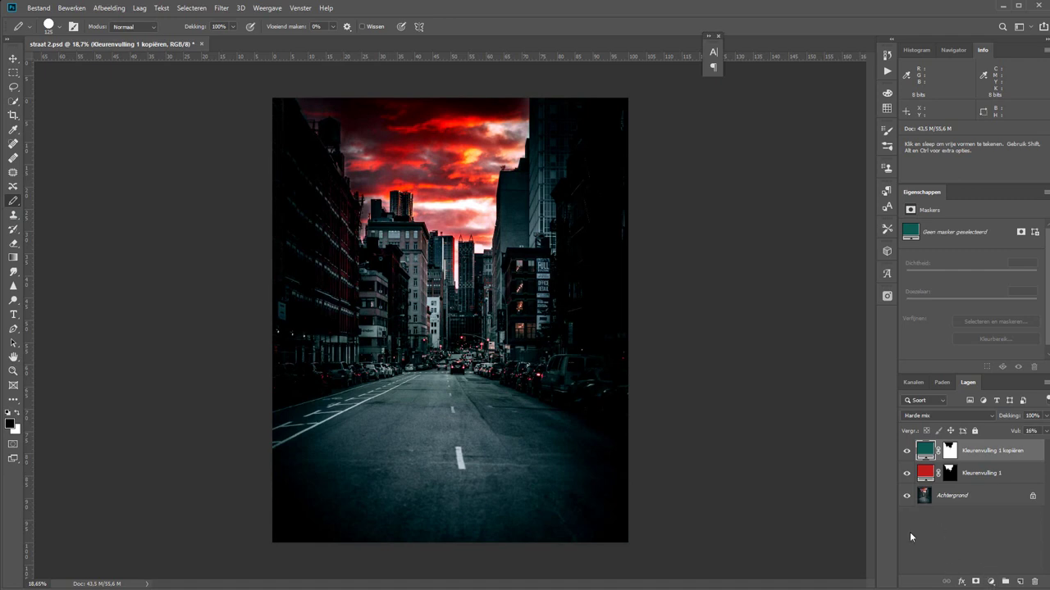
Step: Add a Curves layer with a gentle S-curve, then toggle it off and on to compare
click(990, 582)
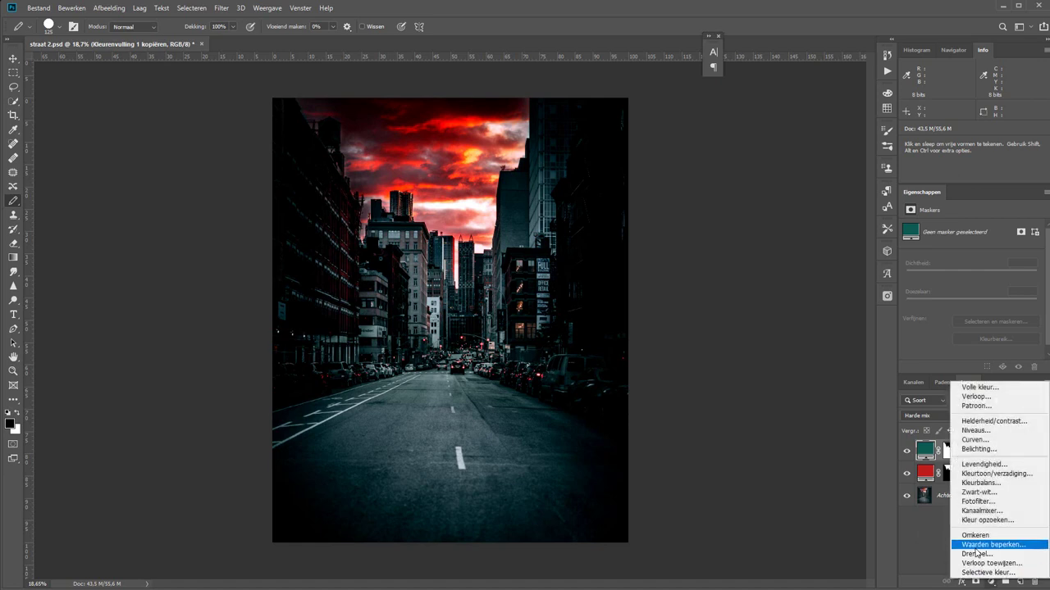
click(976, 440)
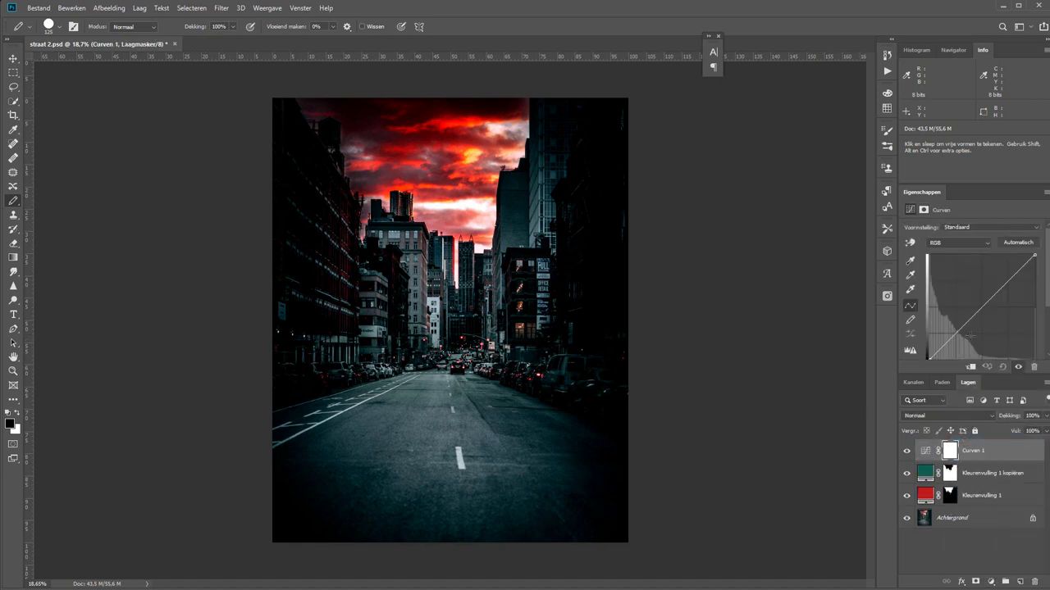
drag(955, 332, 950, 330)
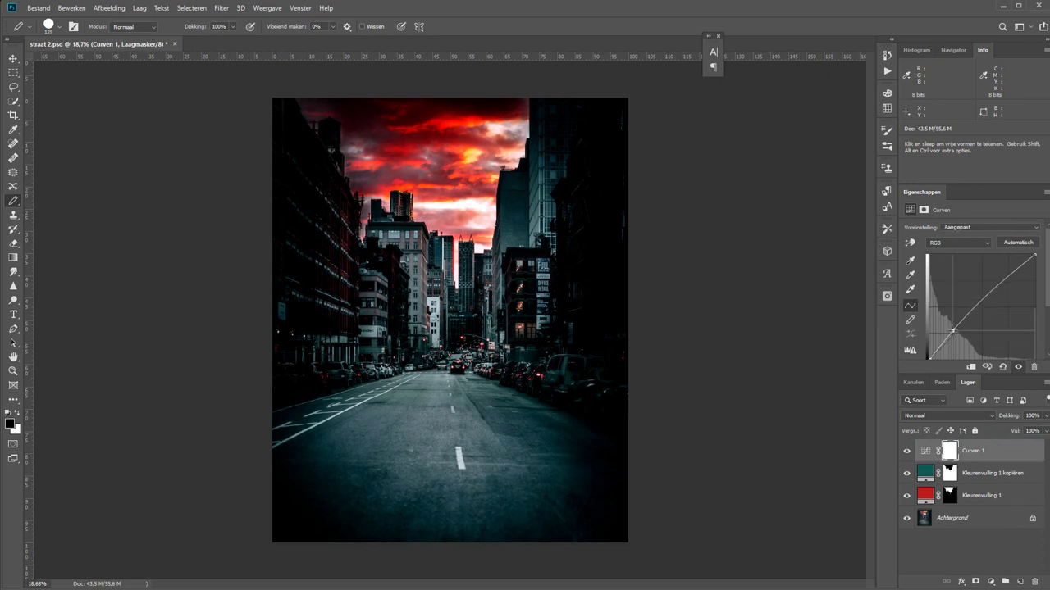
drag(999, 287, 1008, 288)
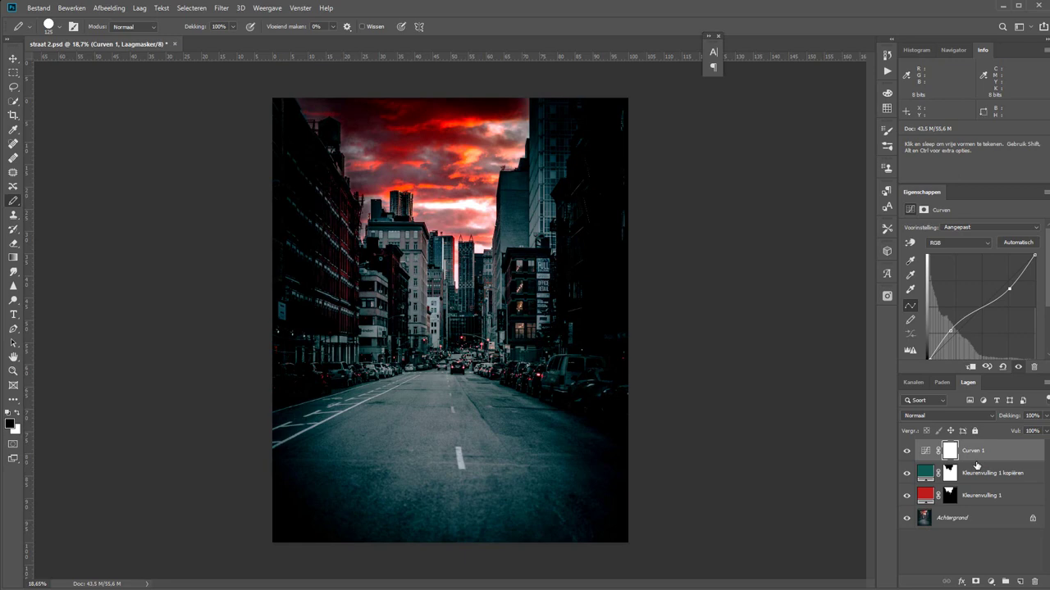
click(907, 451)
click(907, 451)
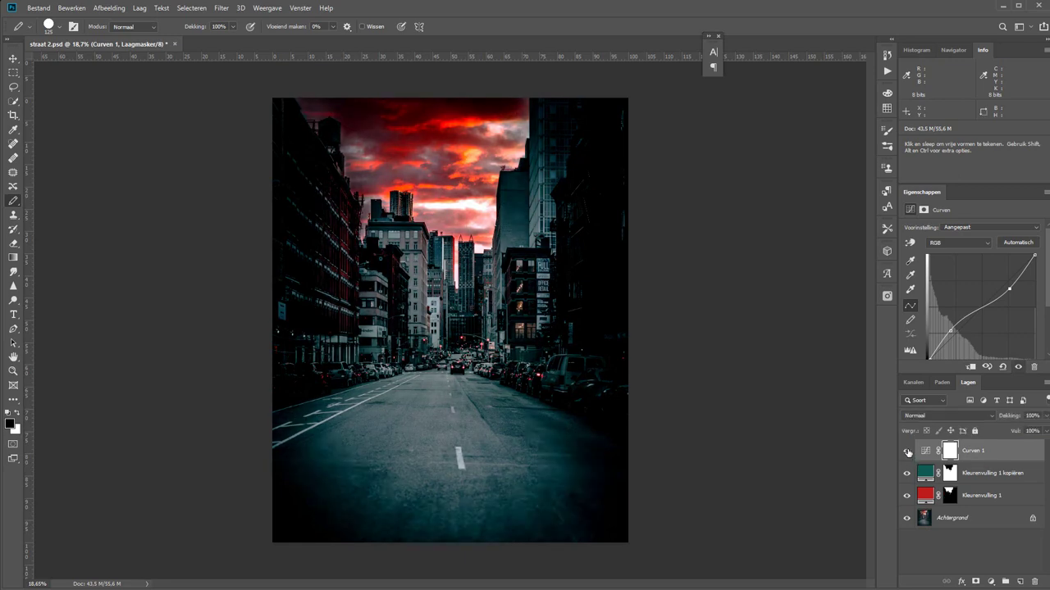